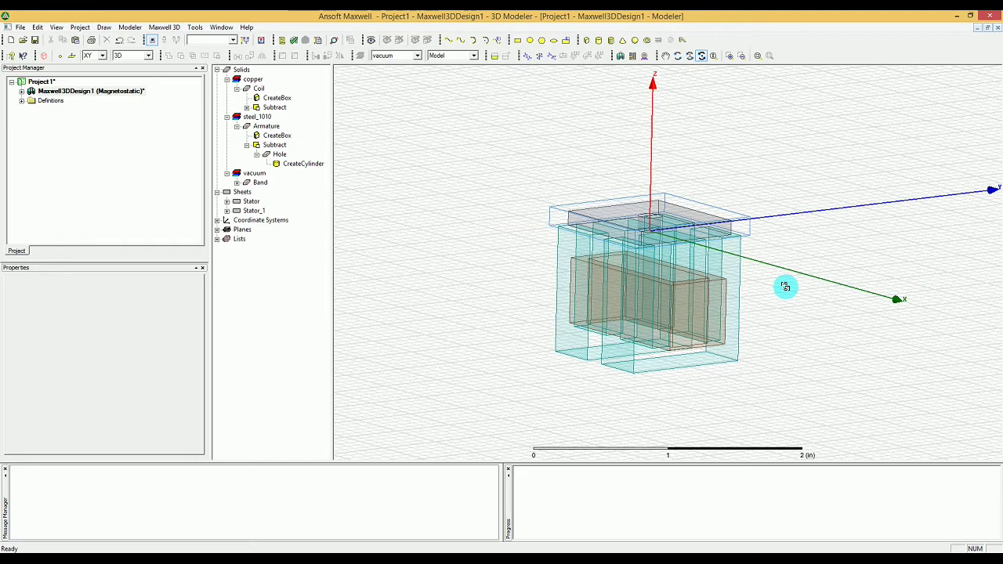
Create a cross-section of the Coil solid on the YZ plane
left_click_drag(785, 287, 761, 332)
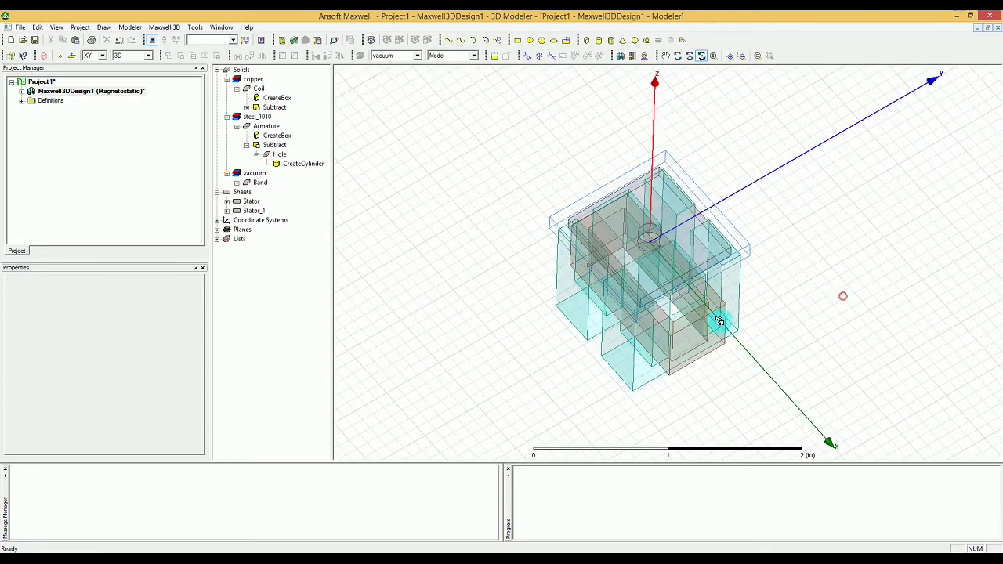
left_click(259, 88)
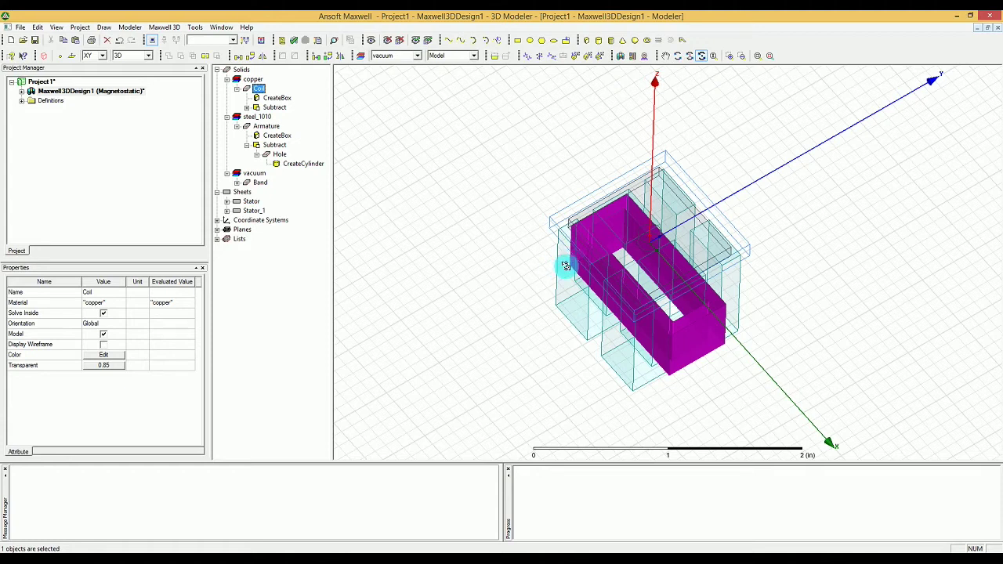
left_click_drag(671, 318, 673, 260)
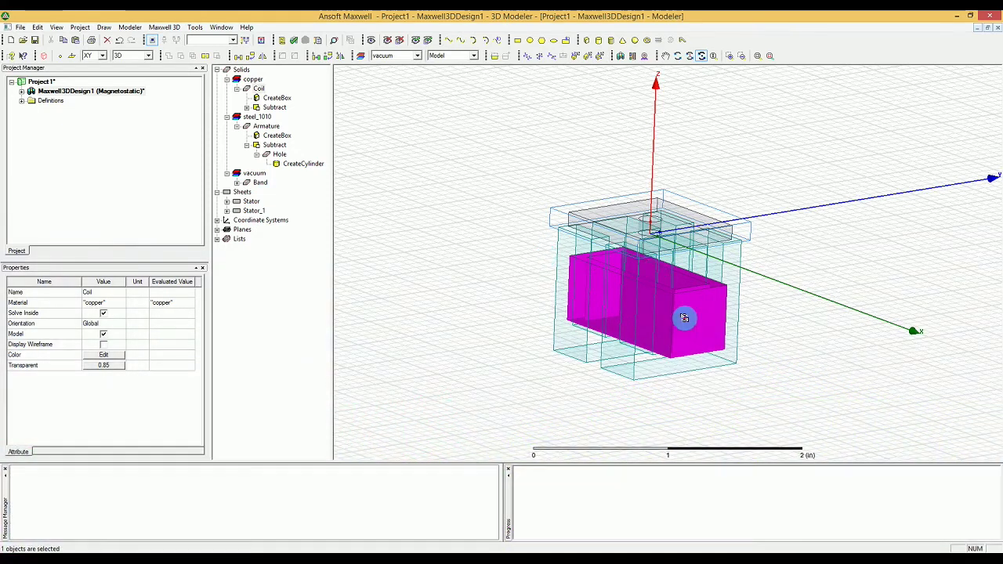
left_click_drag(685, 318, 650, 318)
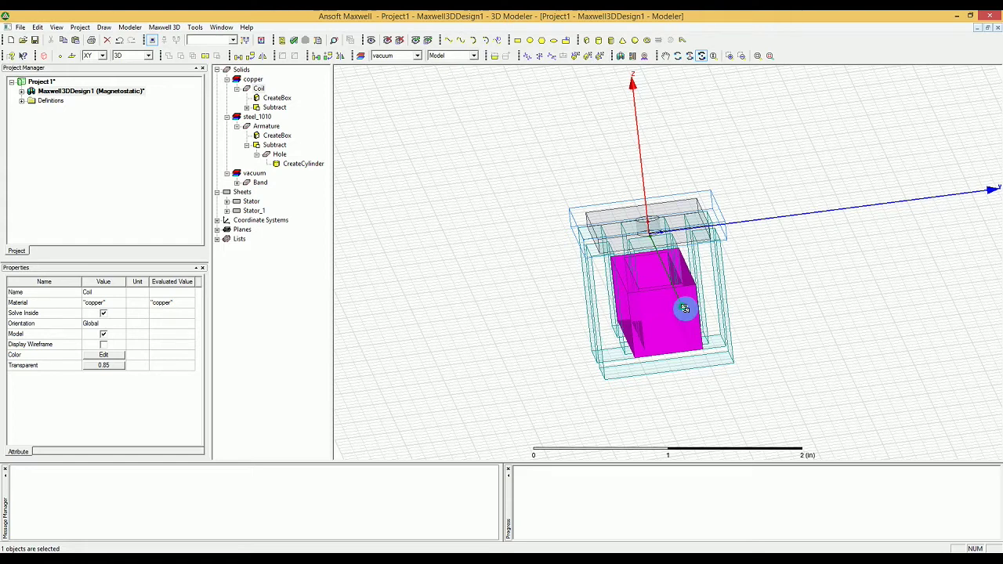
left_click_drag(737, 267, 688, 358)
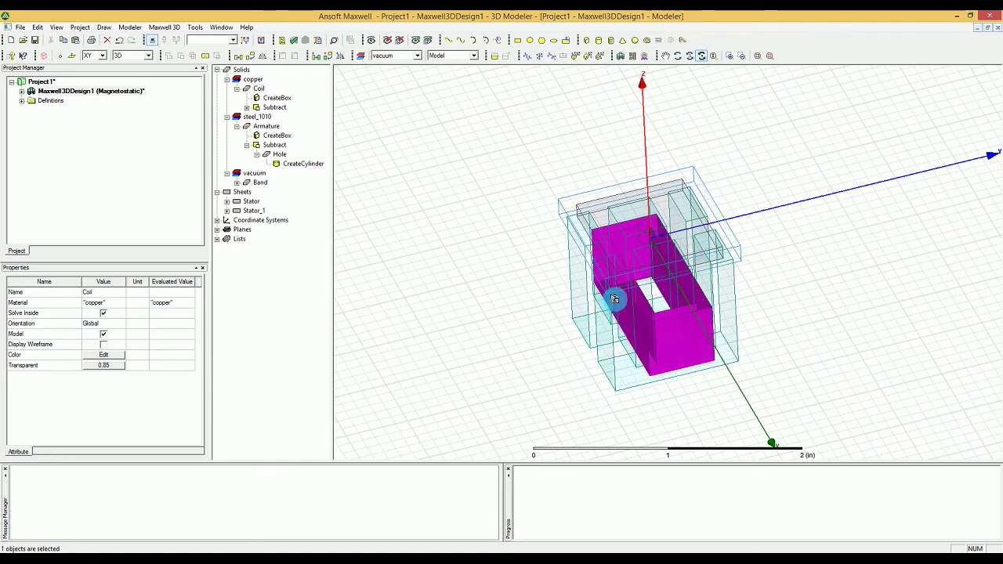
left_click_drag(614, 299, 610, 292)
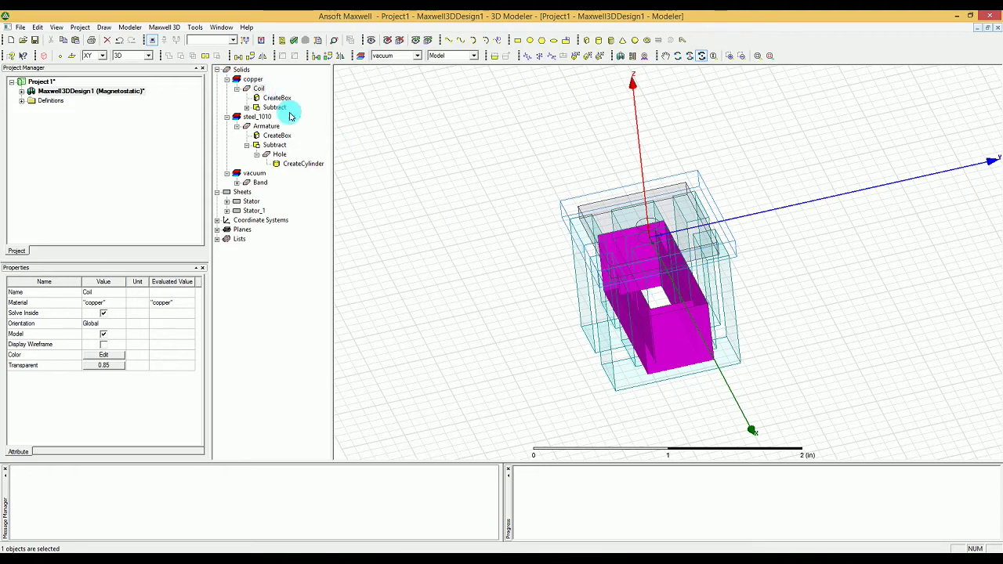
left_click(128, 29)
mouse_move(165, 171)
mouse_move(211, 180)
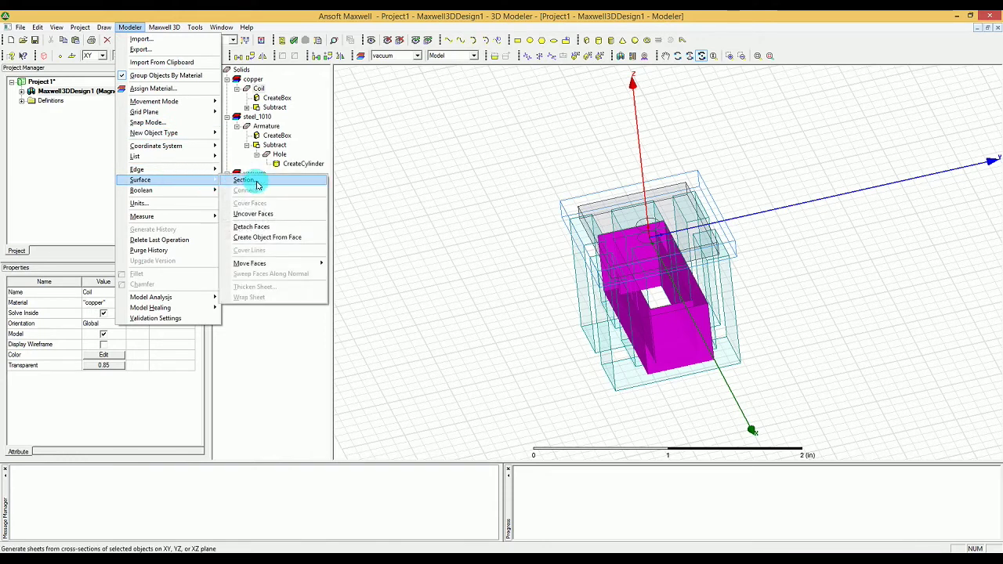
left_click(249, 181)
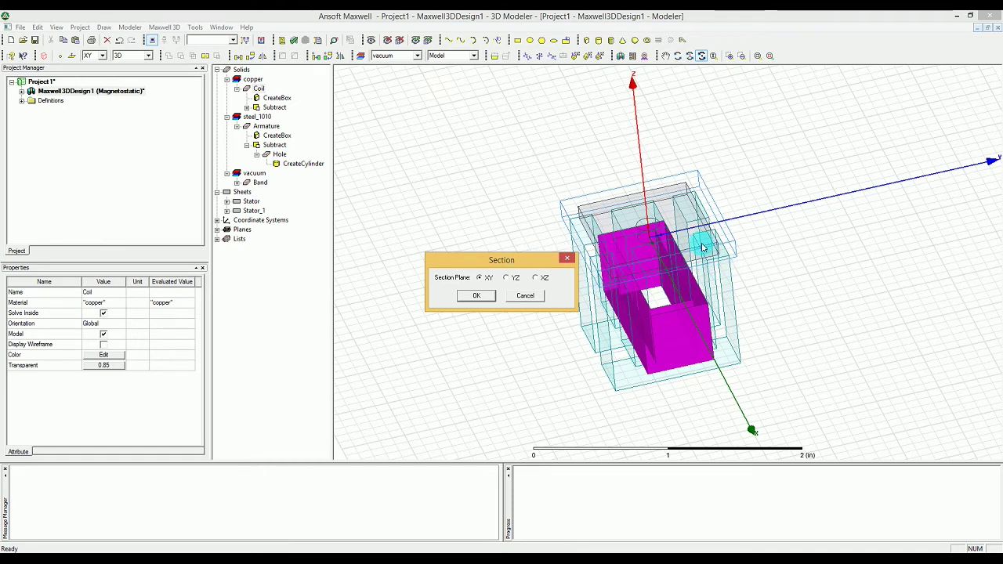
left_click(511, 278)
left_click(474, 296)
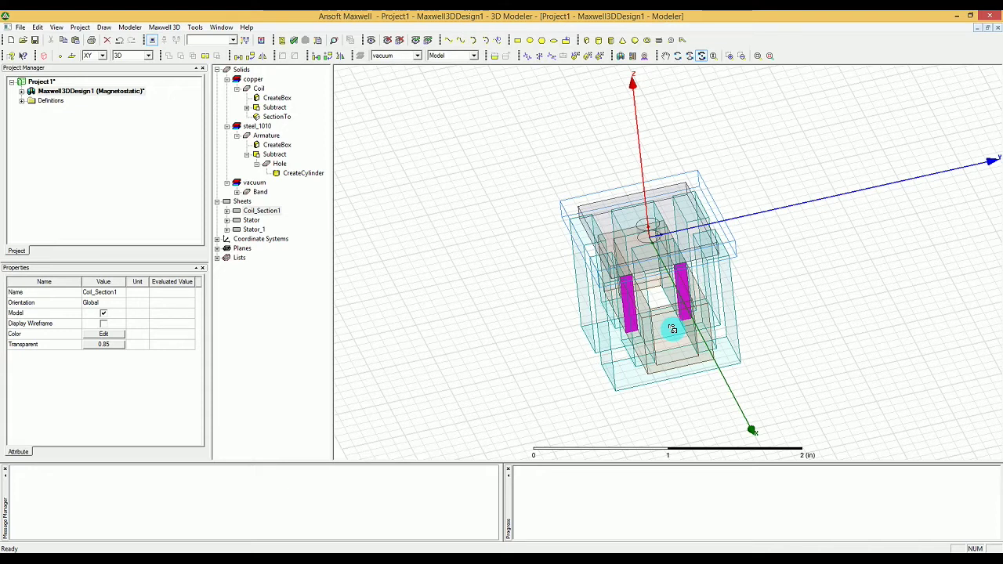
Rename the Coil_Section1 sheet to Coil_Terminal
left_click(250, 222)
left_click(244, 210)
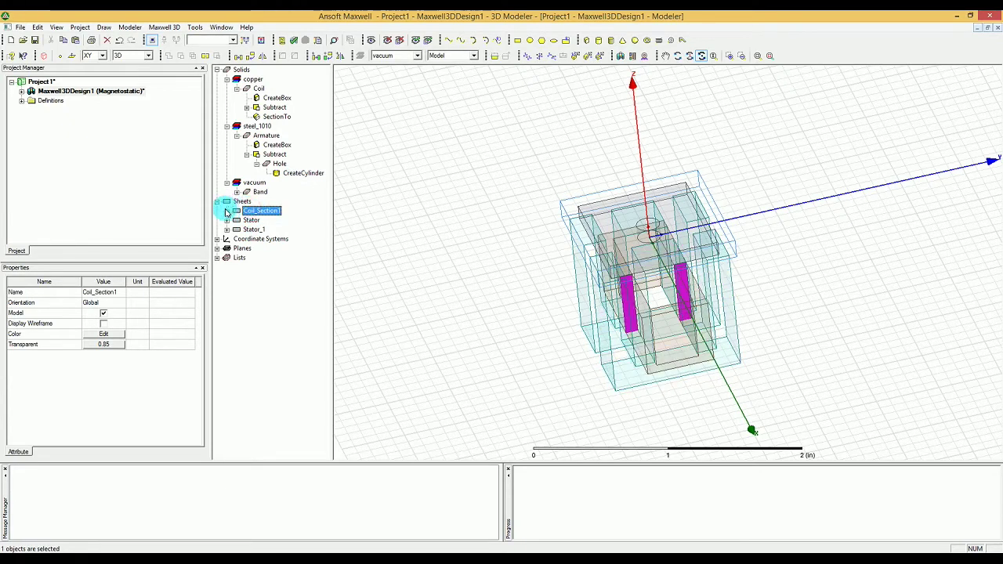
double_click(227, 211)
left_click(444, 230)
left_click(443, 230)
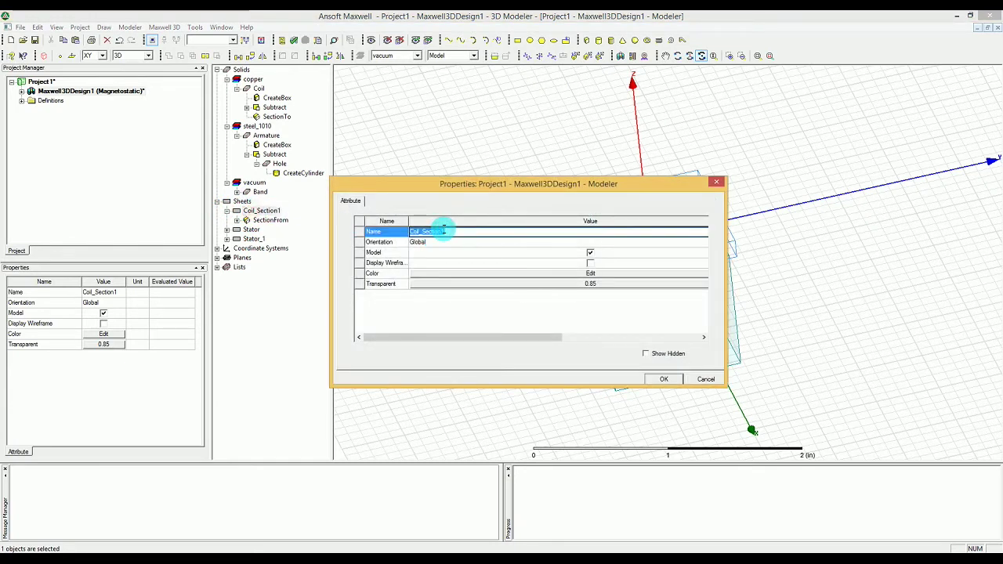
left_click(435, 224)
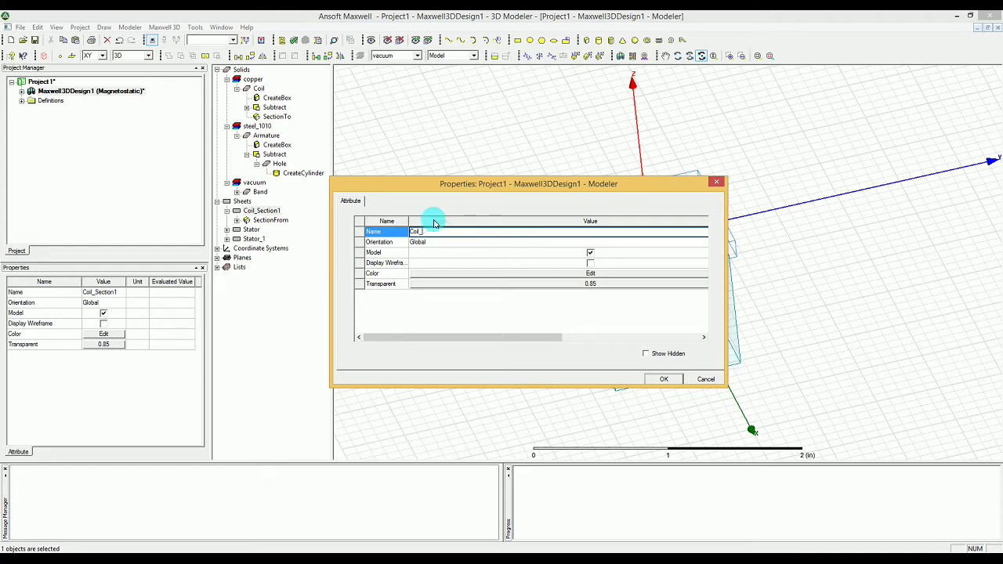
type("Terminal")
key("Return")
key("Return")
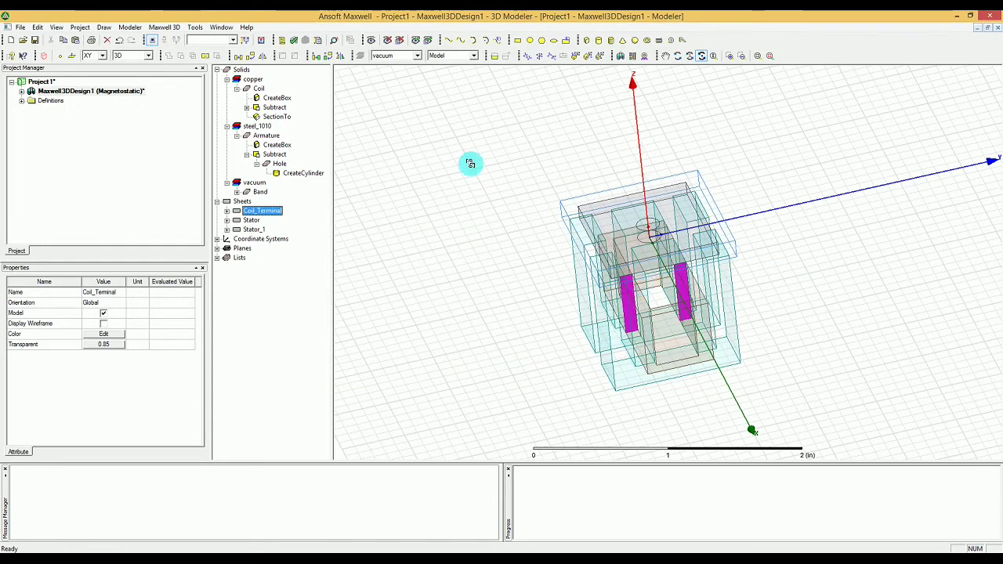
Separate the two faces of the Coil_Terminal sheet into individual bodies
left_click(131, 27)
mouse_move(184, 190)
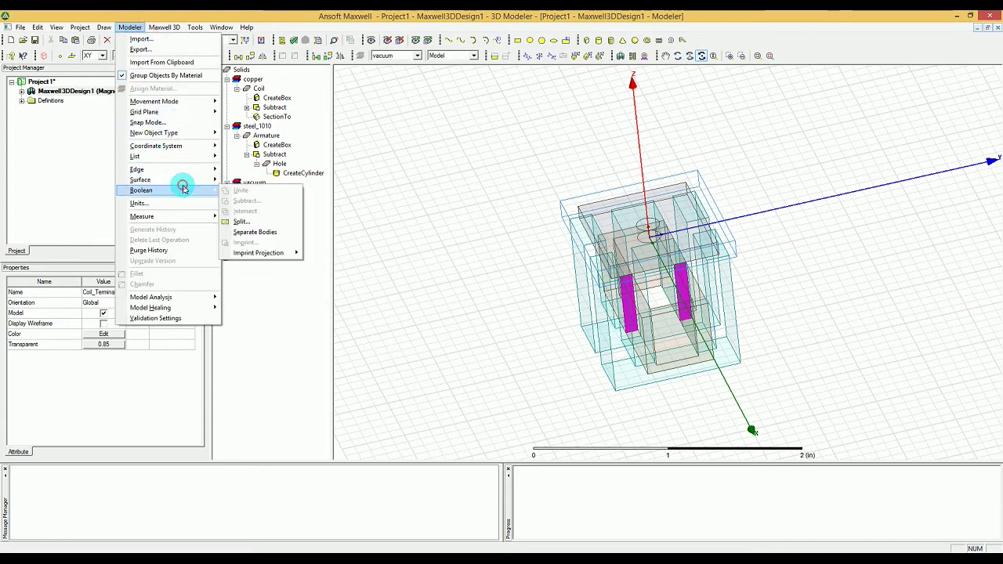
left_click(259, 232)
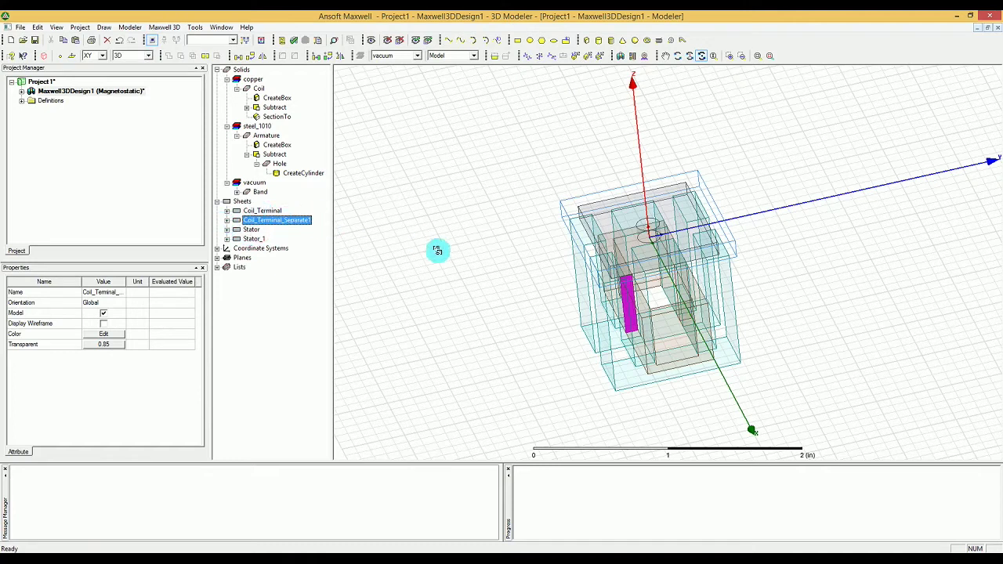
Compare the two separated coil sheets and delete Coil_Terminal_Separate1
left_click(259, 212)
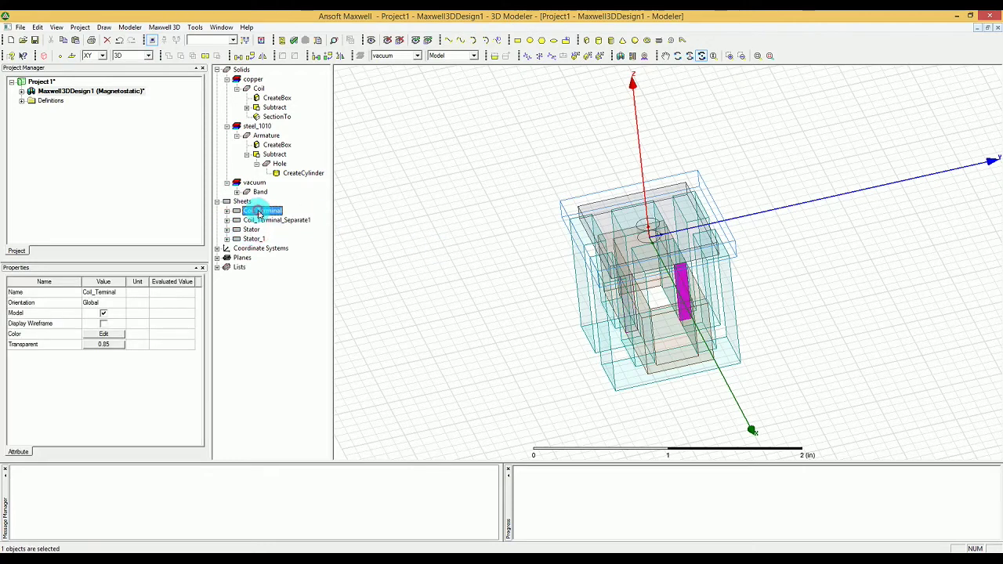
left_click(260, 221)
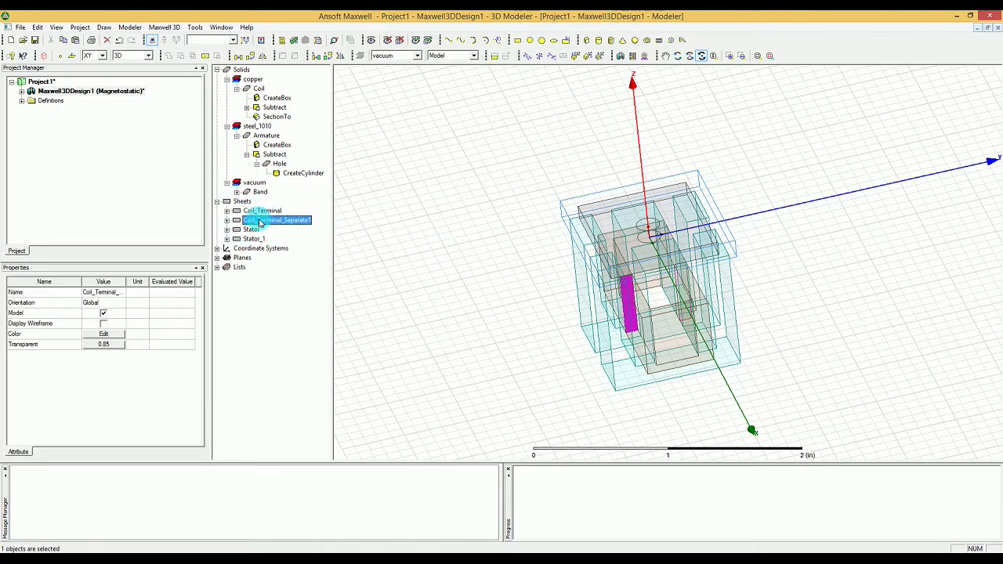
left_click(259, 211)
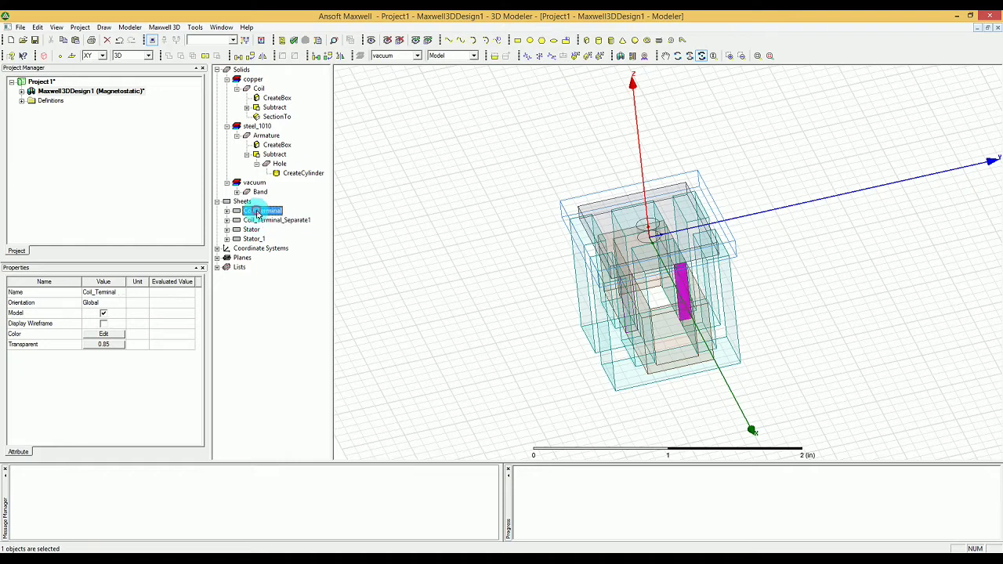
left_click(261, 221)
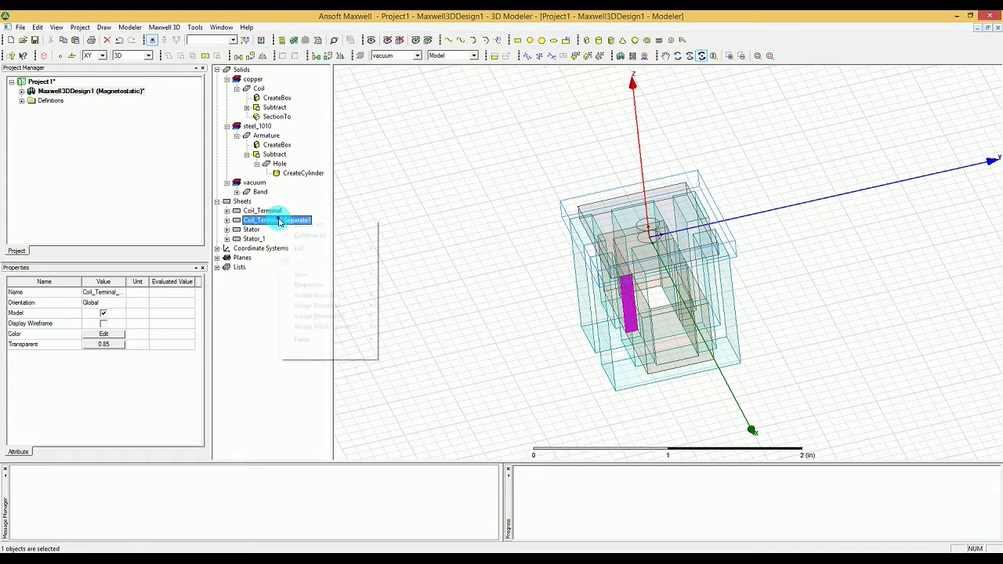
right_click(276, 222)
mouse_move(323, 248)
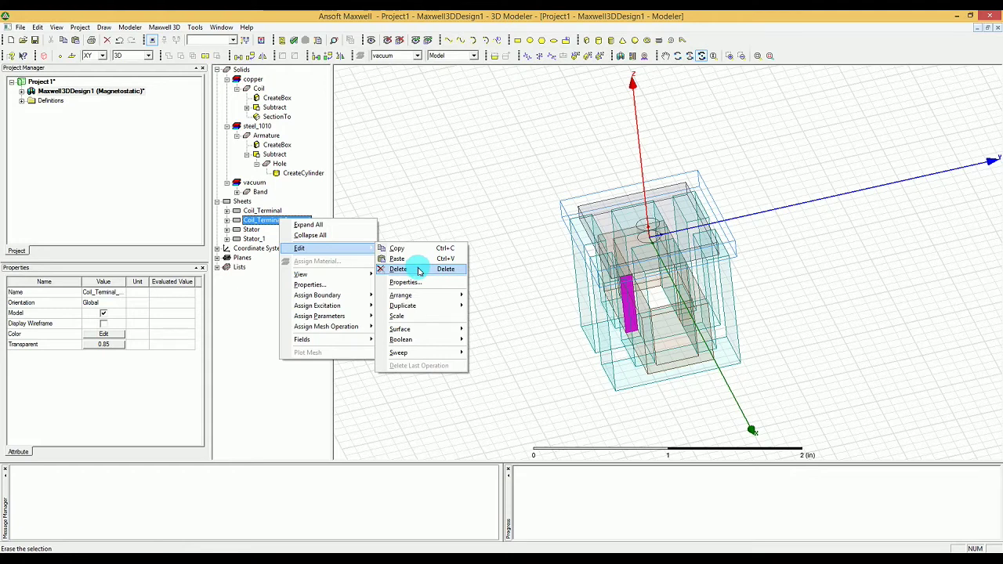
left_click(420, 271)
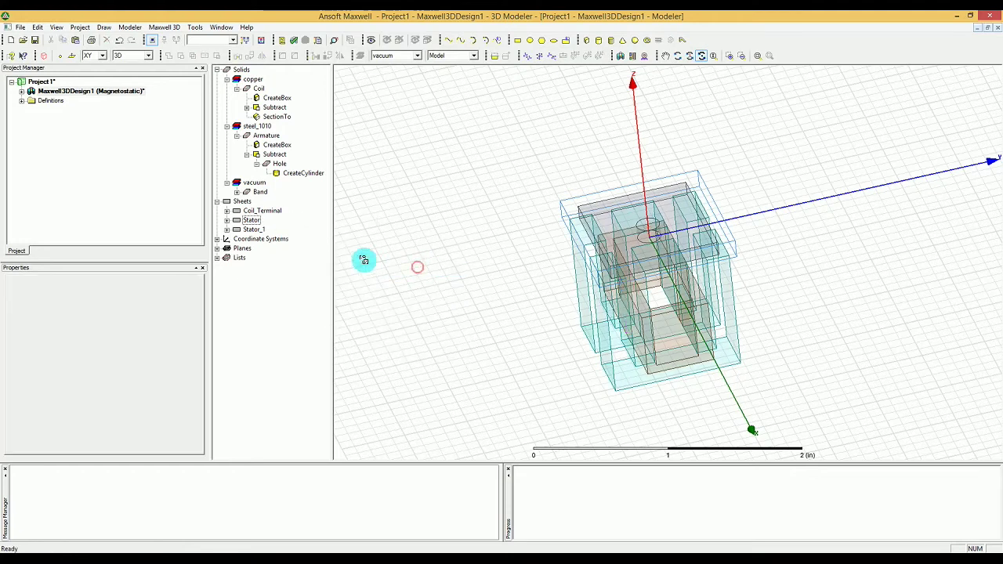
Start assigning a Current excitation to the Coil_Terminal sheet
left_click(269, 212)
right_click(263, 212)
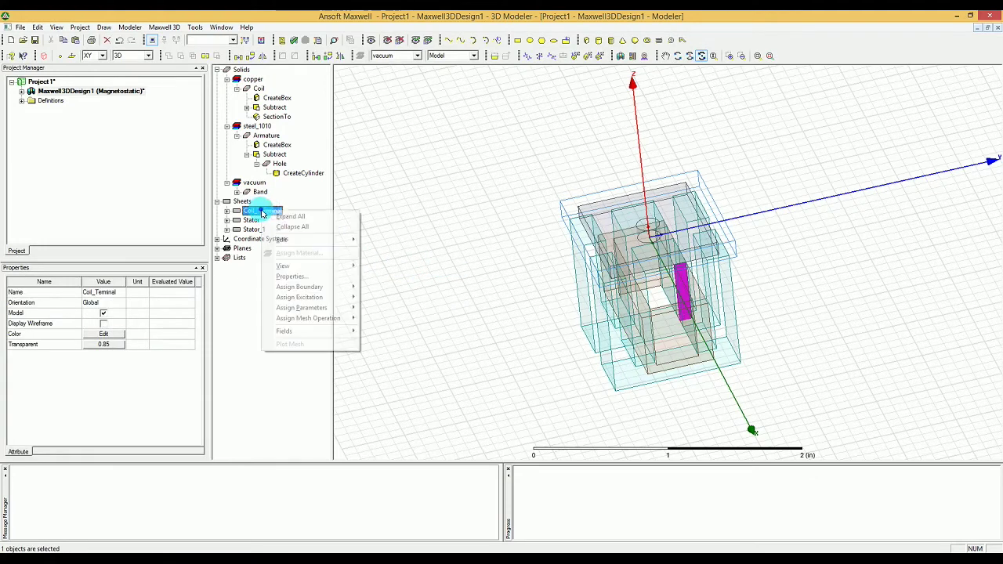
mouse_move(298, 297)
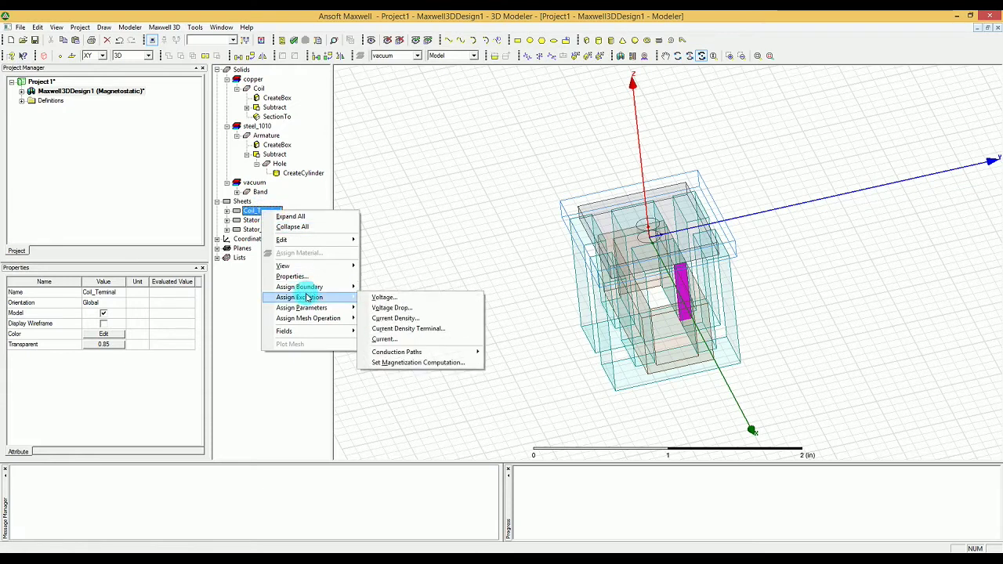
left_click(414, 342)
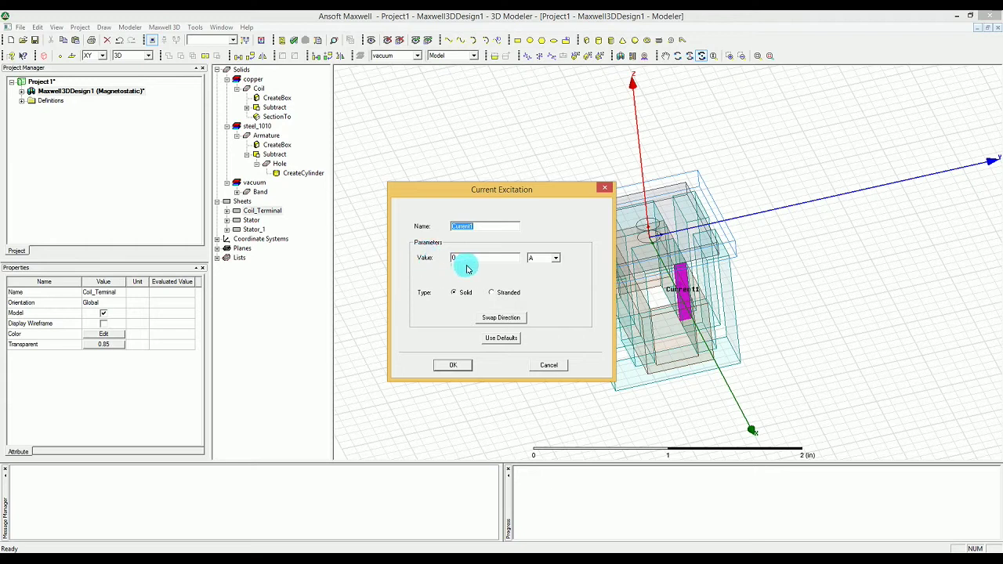
left_click(456, 259)
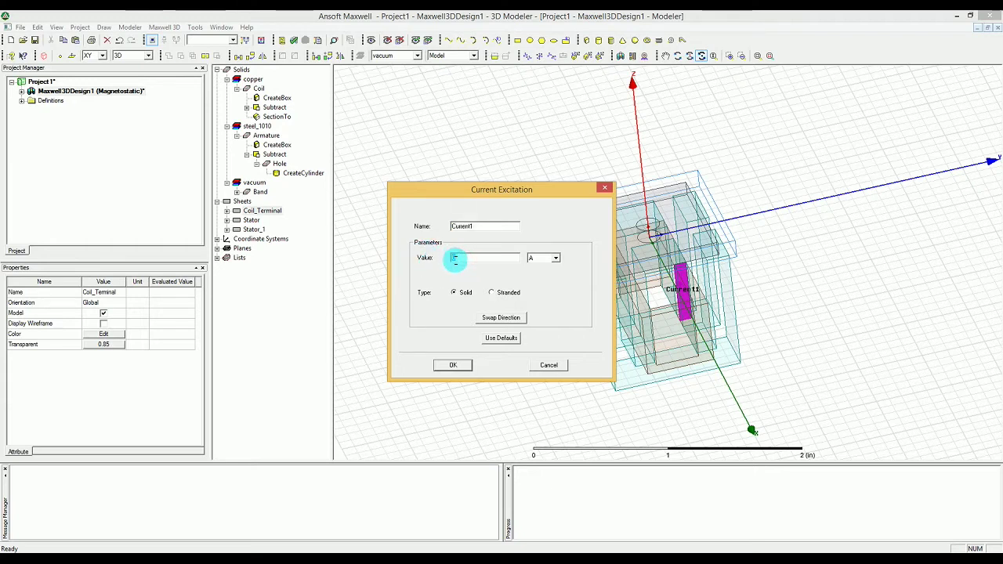
type("Current")
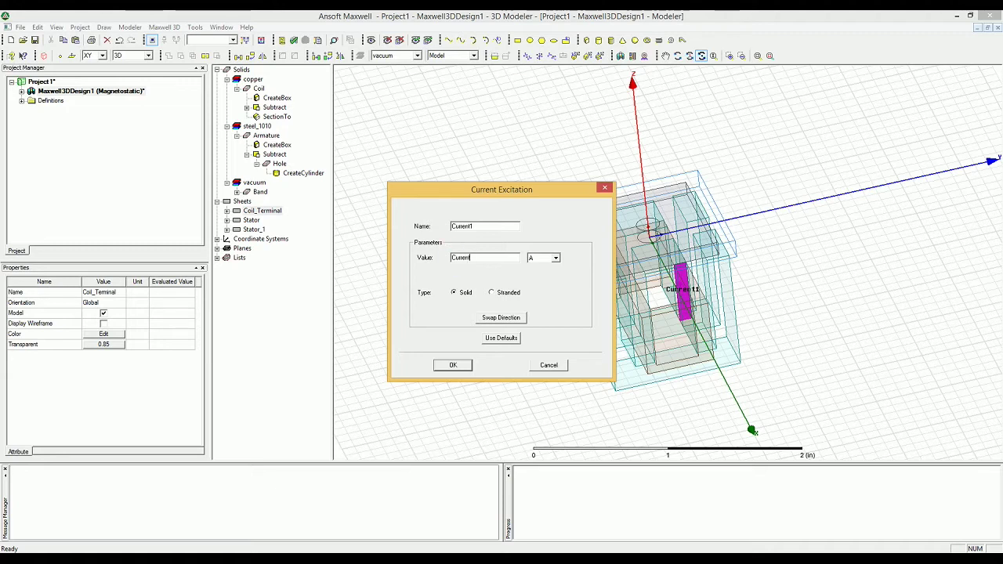
type("_coil")
left_click(455, 260)
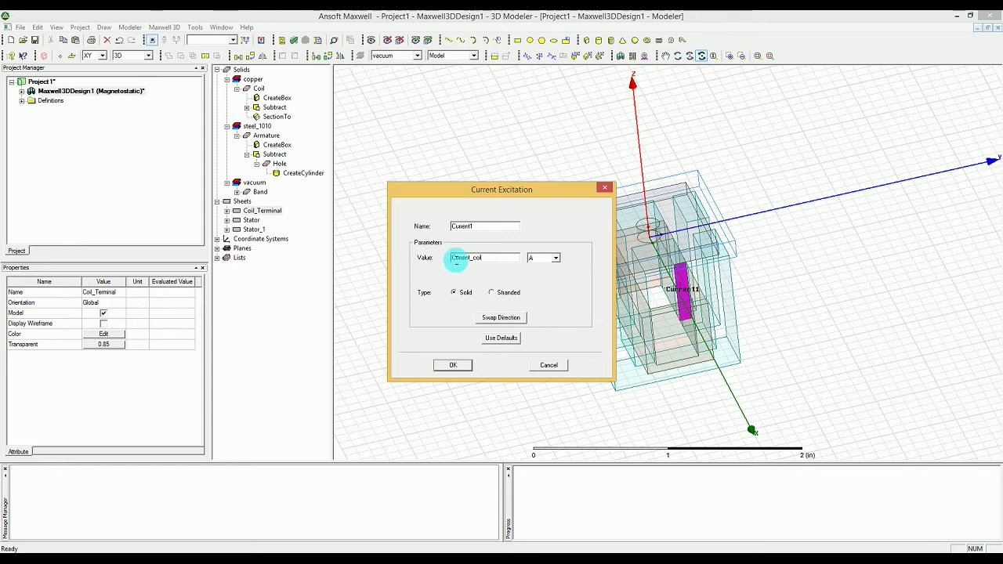
Set the excitation's value to the variable Amp_turn and its type to Stranded
double_click(491, 259)
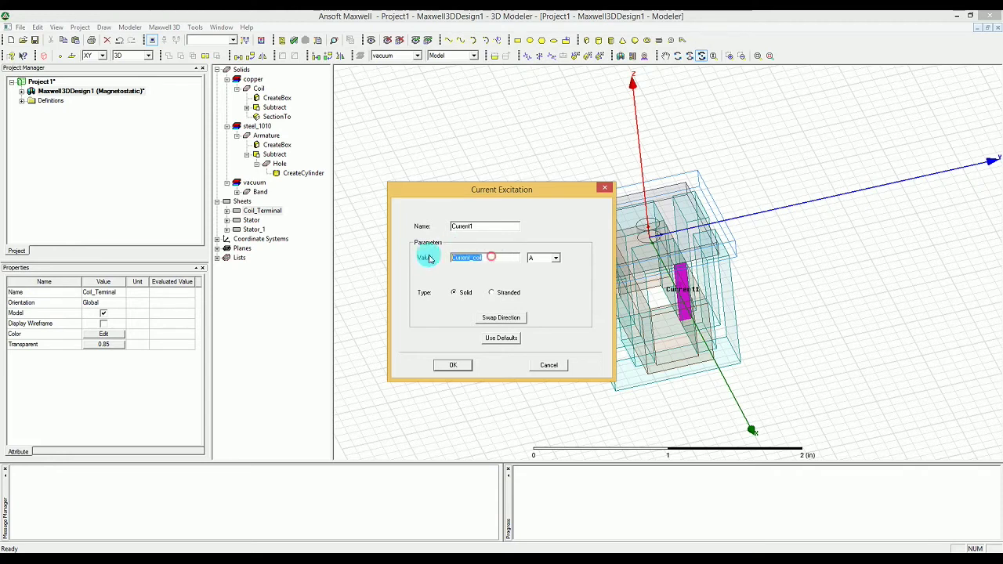
type("Amp")
left_click(429, 260)
type("_turn")
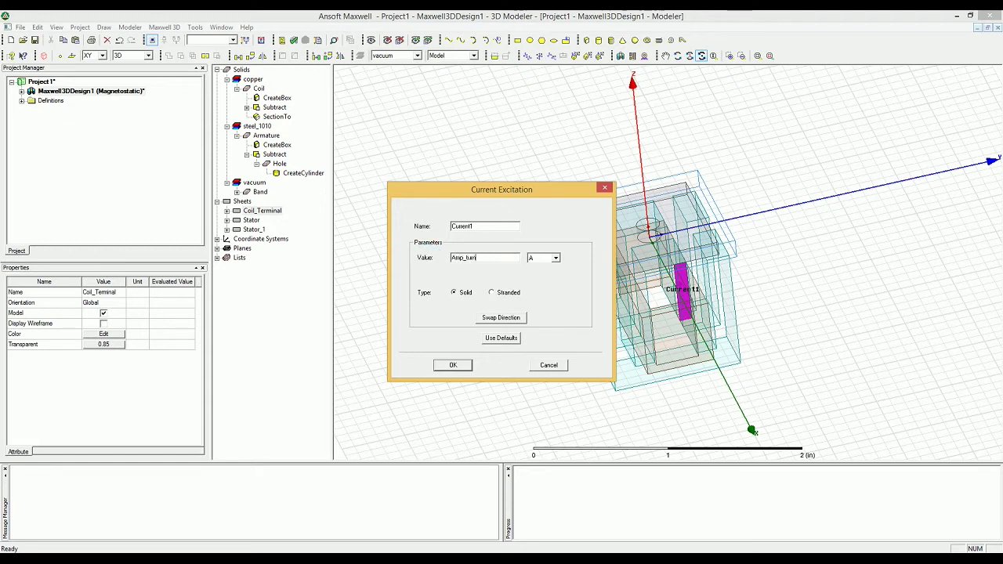
left_click(430, 259)
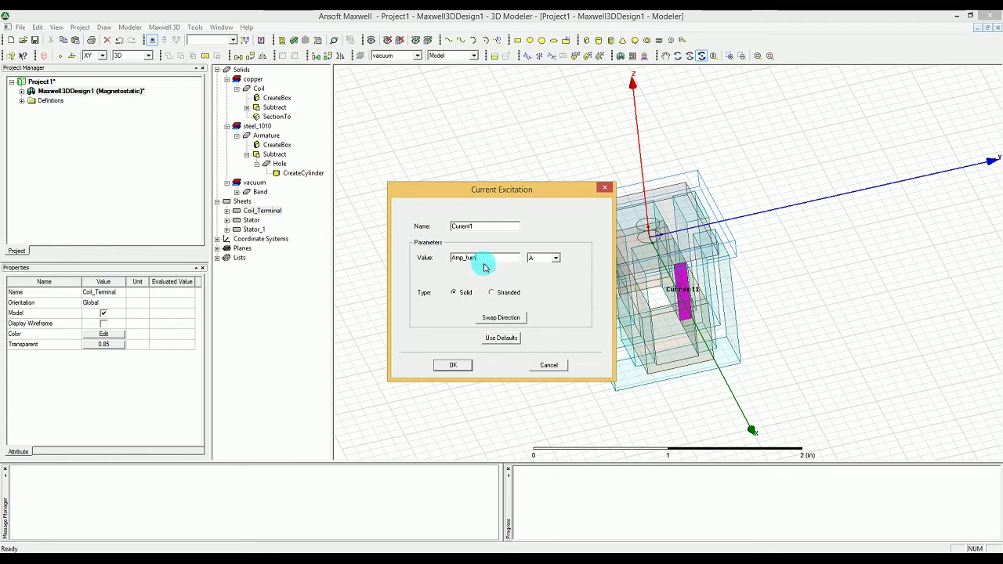
left_click(511, 293)
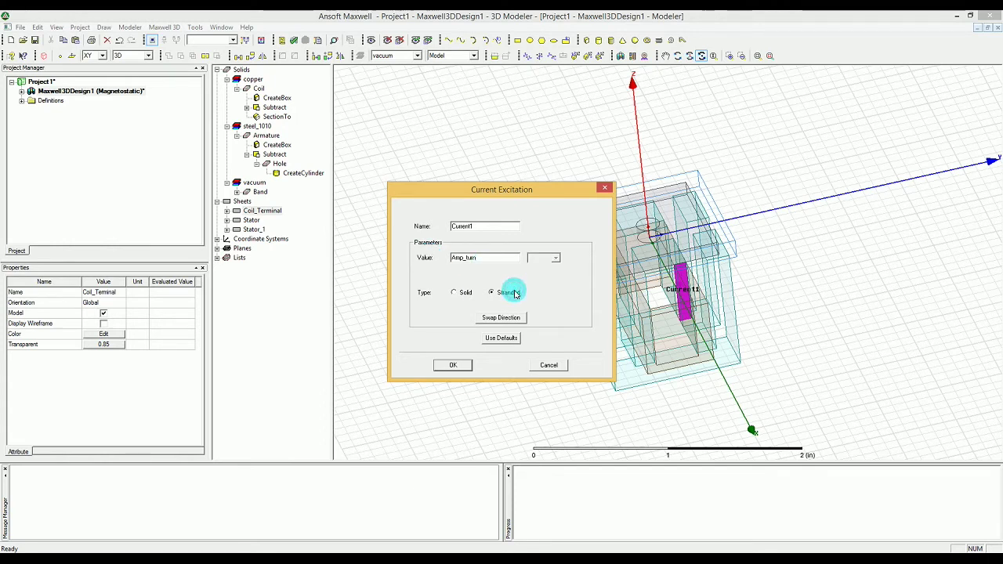
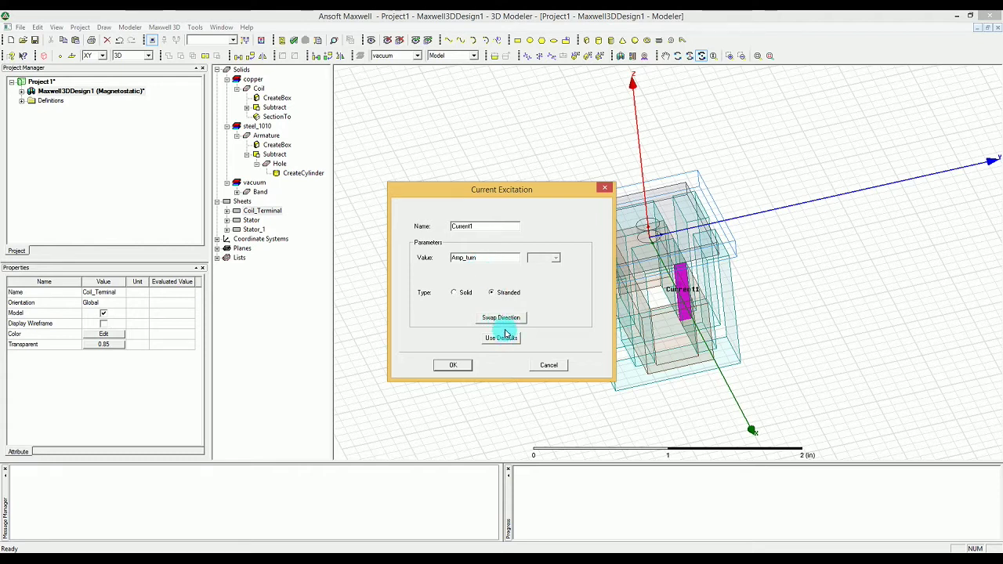
Define the Amp_turn variable as 580 A and finish assigning the current excitation
left_click(464, 365)
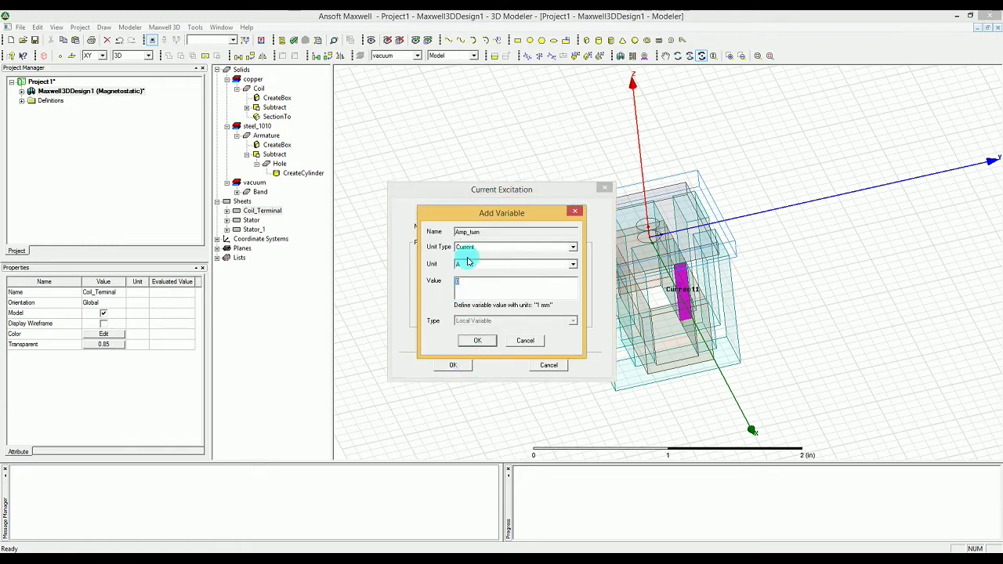
left_click_drag(512, 215, 736, 219)
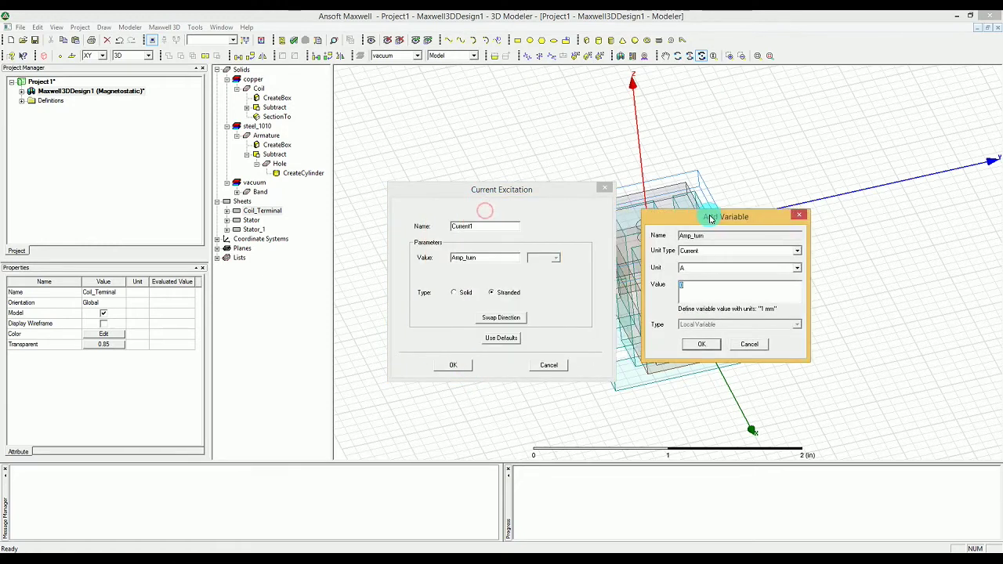
left_click(688, 287)
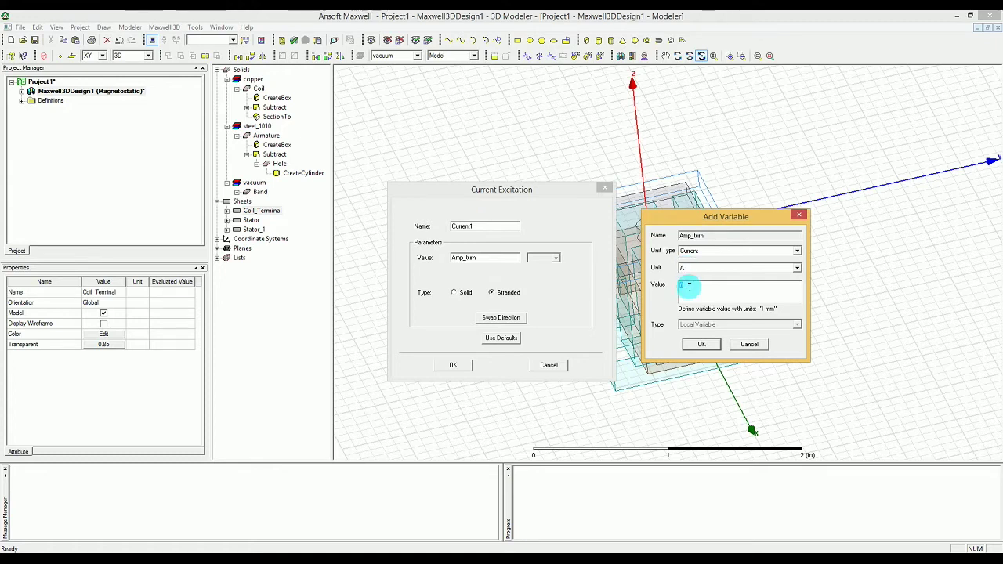
type("580")
left_click(709, 346)
left_click(453, 365)
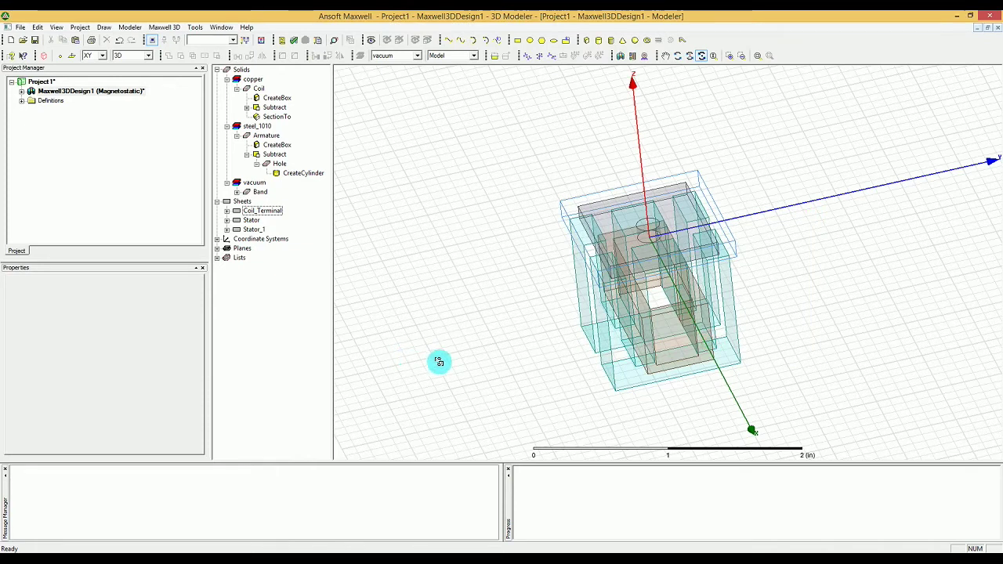
Examine the coil, armature and stator arrangement from several viewing angles
left_click_drag(717, 263, 656, 251)
left_click_drag(619, 282, 689, 274)
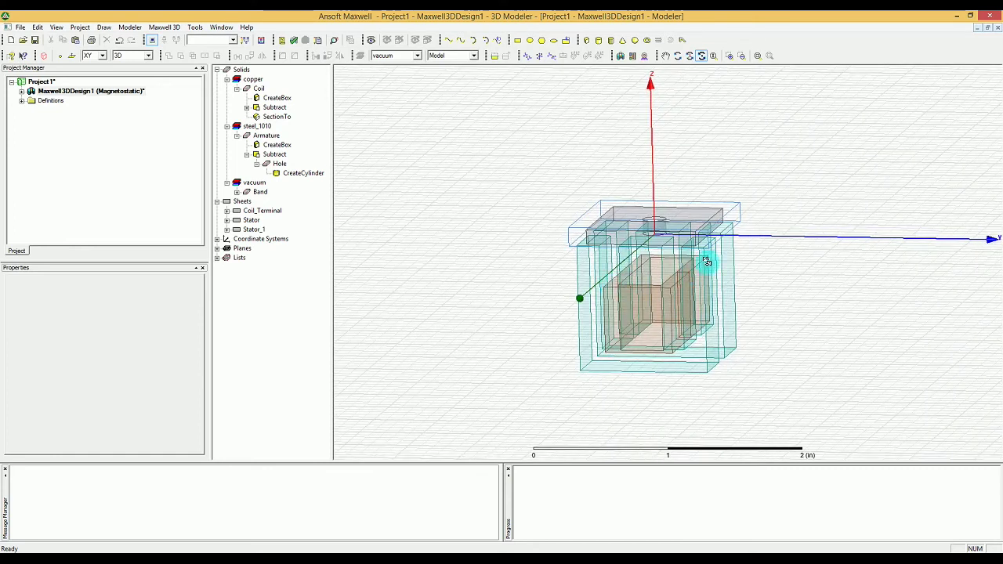
left_click_drag(657, 306, 663, 369)
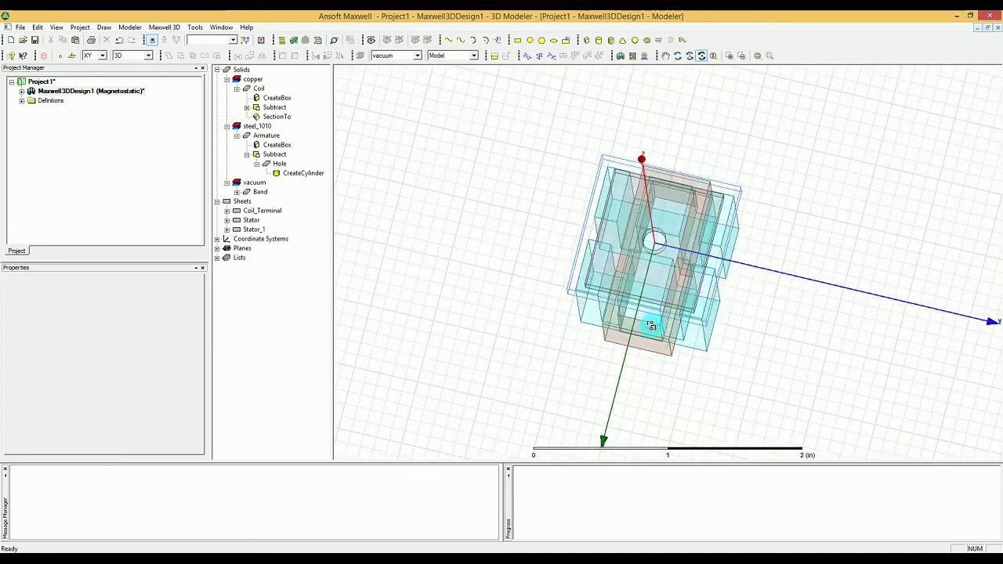
left_click_drag(651, 323, 650, 340)
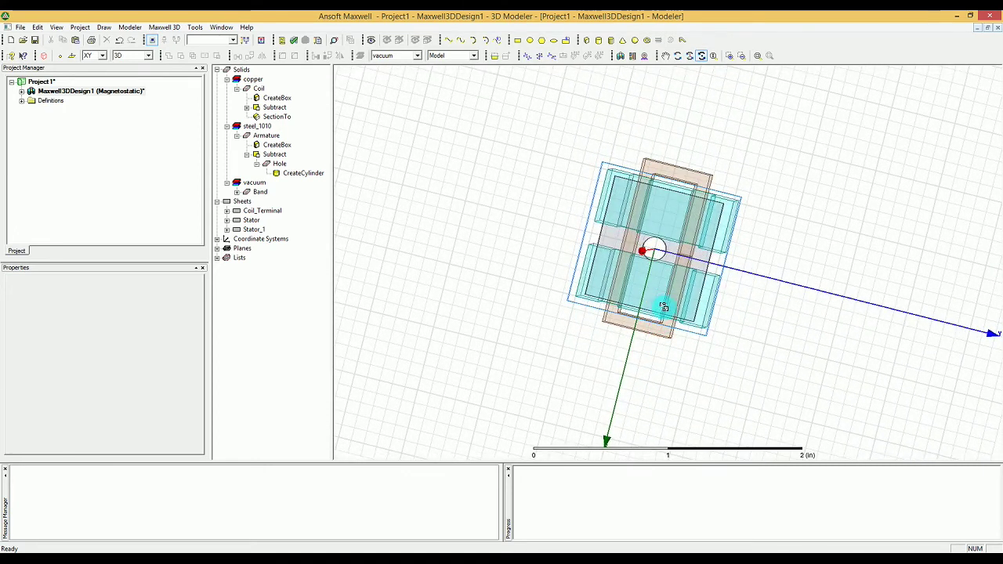
left_click_drag(634, 225, 648, 260)
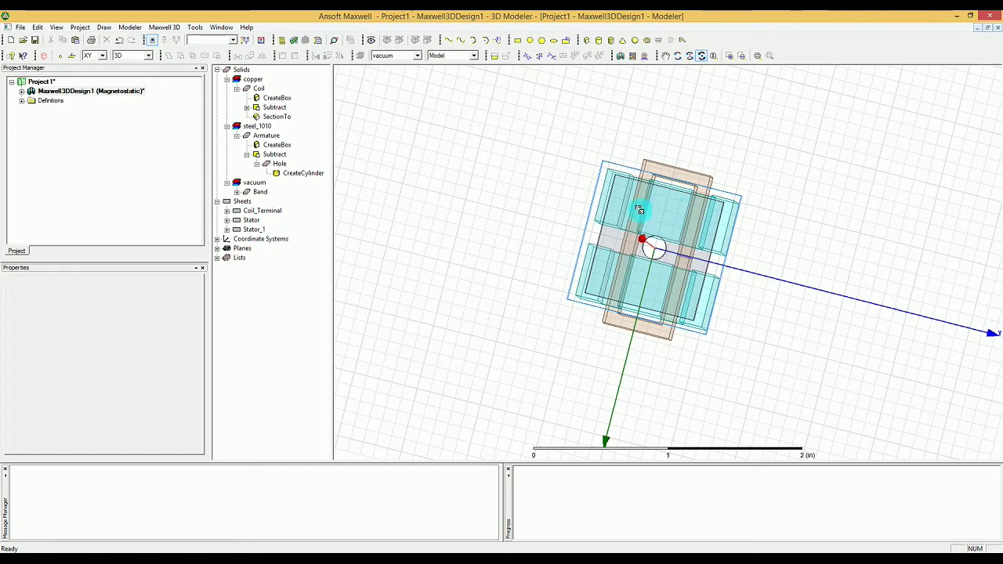
left_click_drag(645, 197, 672, 149)
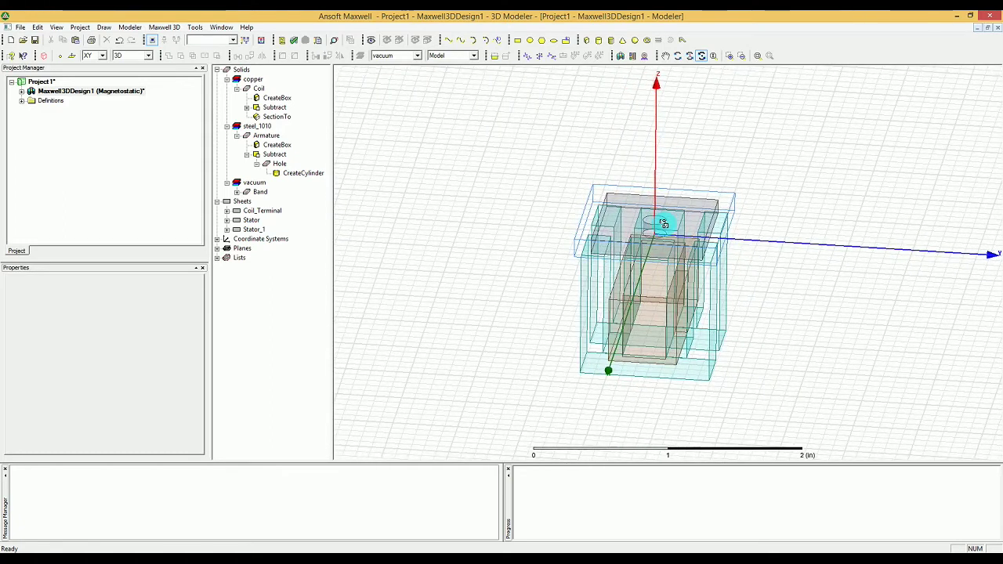
left_click_drag(665, 224, 689, 273)
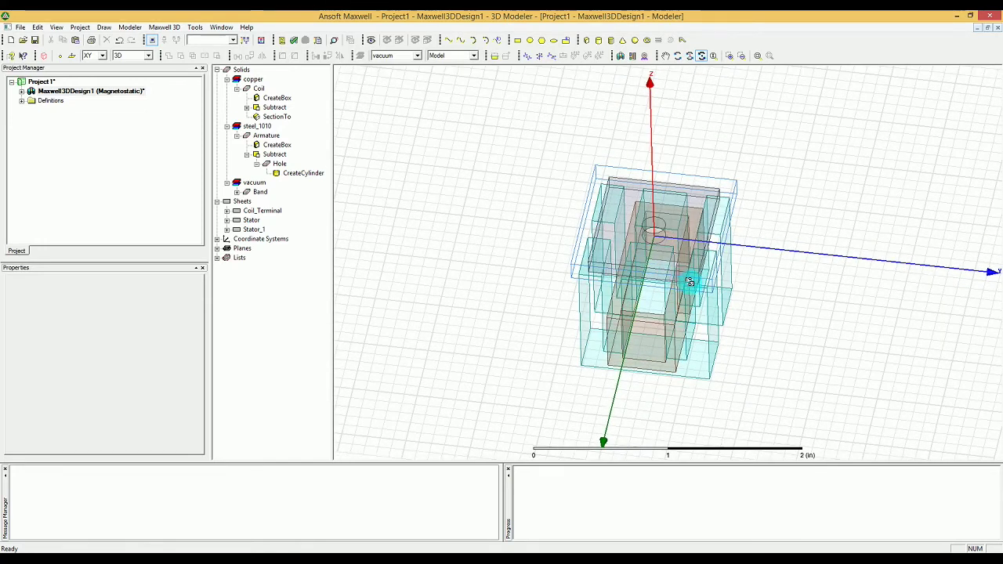
left_click_drag(698, 316, 701, 311)
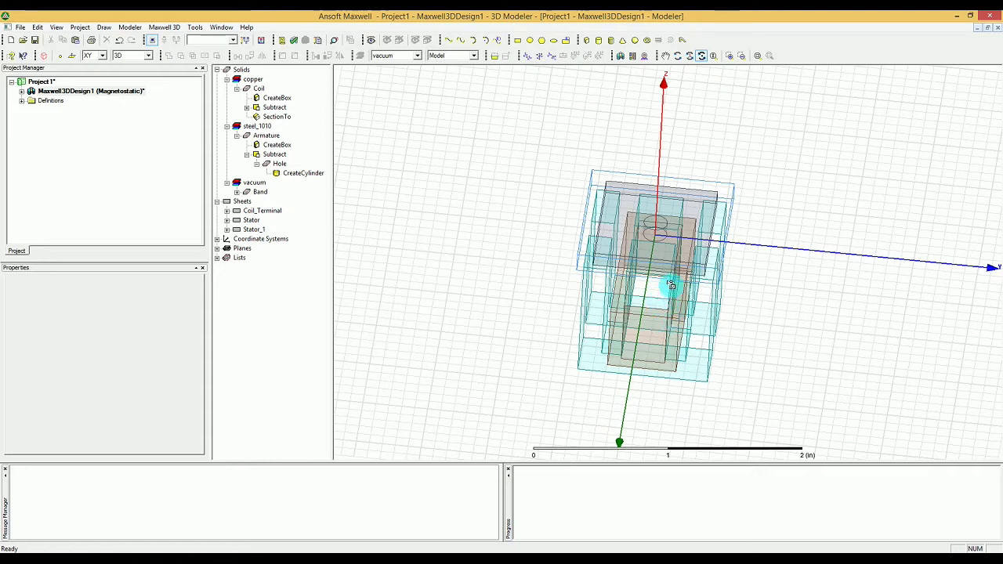
mouse_move(662, 303)
left_mouse_down()
mouse_move(663, 314)
mouse_move(690, 295)
mouse_move(671, 299)
left_mouse_up()
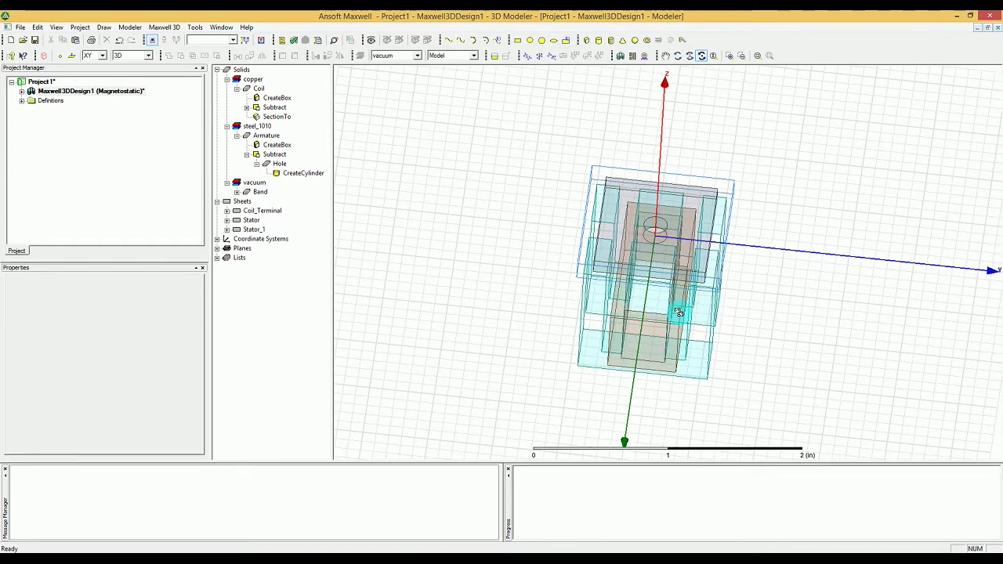
mouse_move(668, 287)
left_mouse_down()
mouse_move(665, 297)
mouse_move(668, 288)
left_mouse_up()
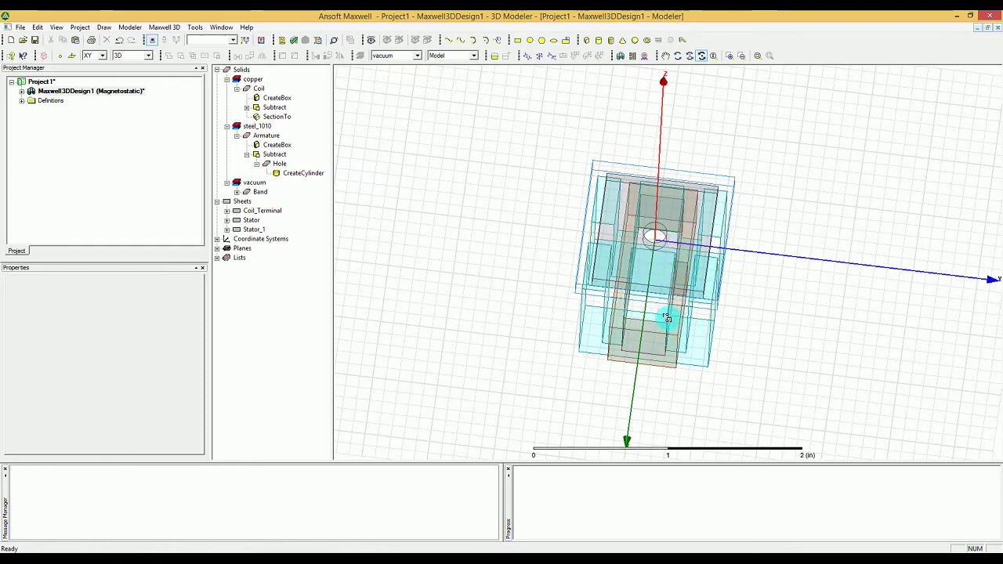
Show the design's conduction paths and highlight the Coil path in the model
left_click(162, 28)
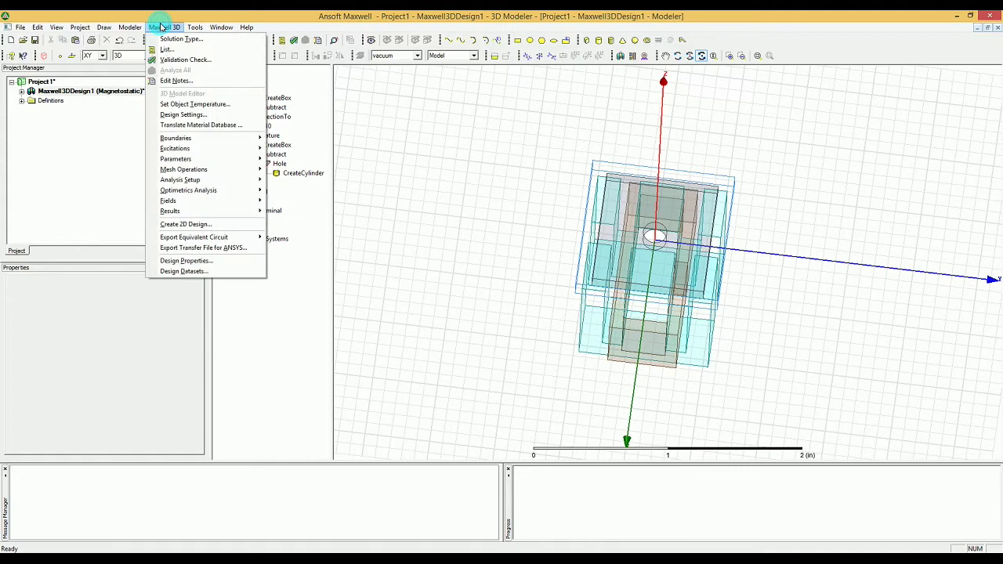
mouse_move(223, 148)
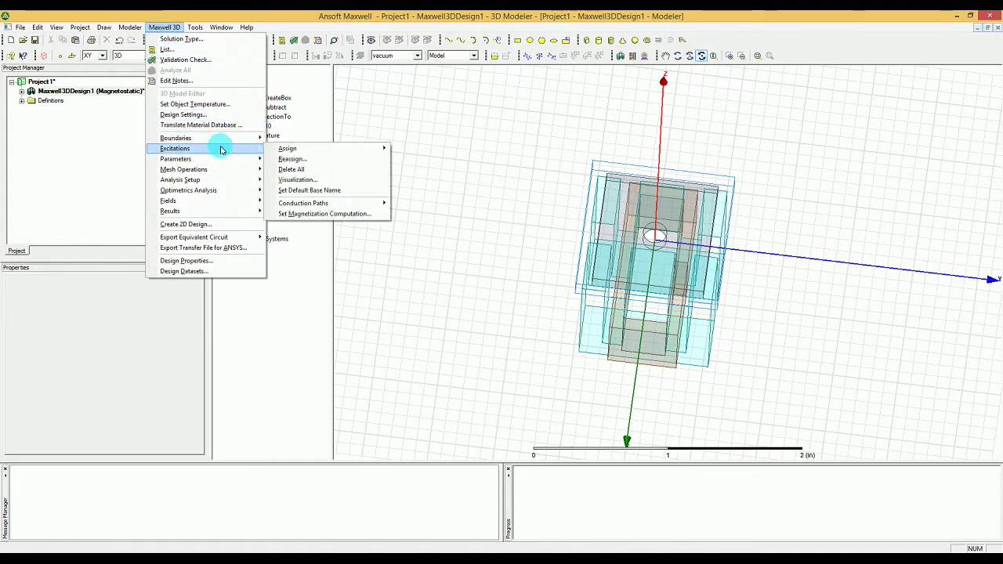
mouse_move(283, 151)
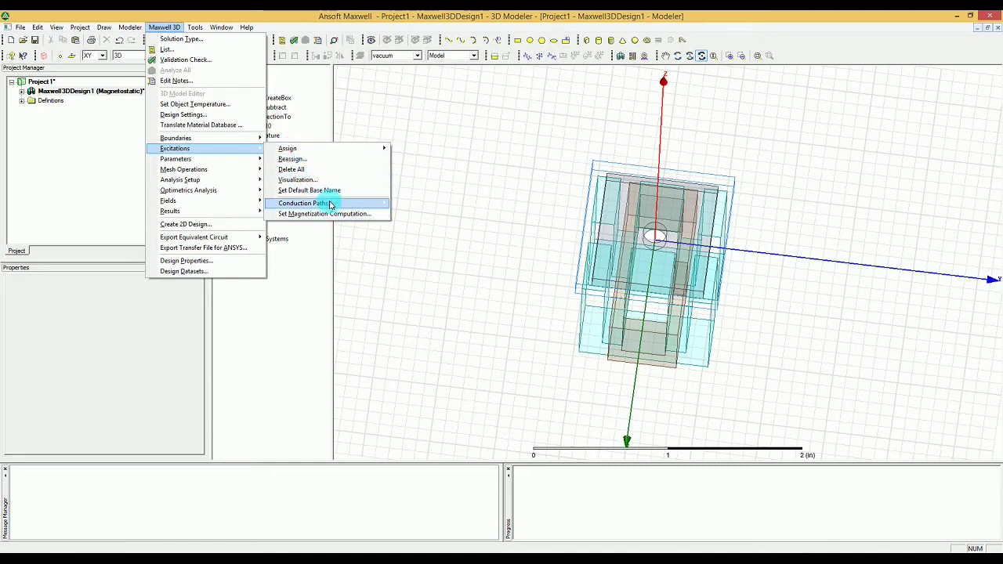
mouse_move(342, 207)
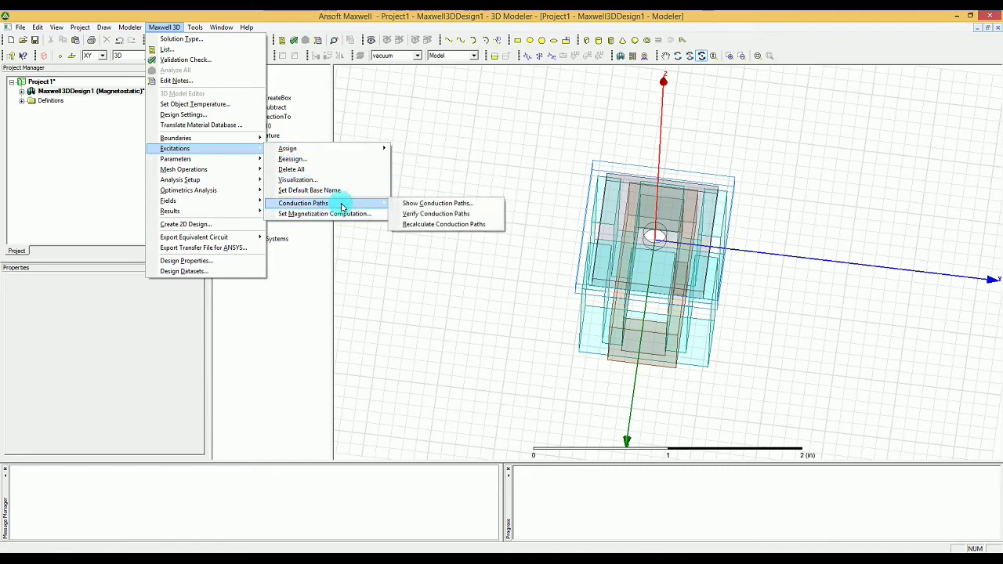
left_click(409, 205)
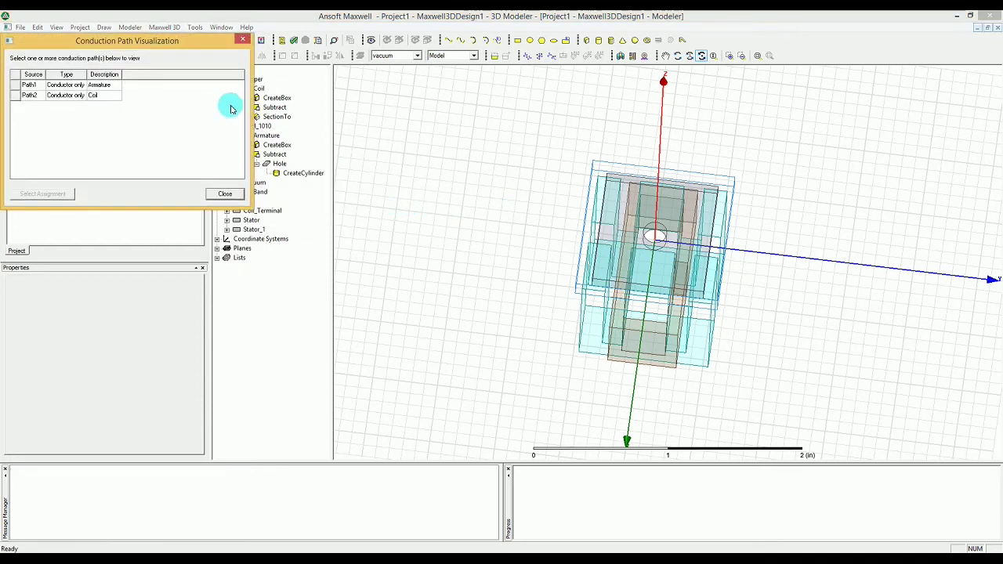
left_click_drag(205, 39, 528, 70)
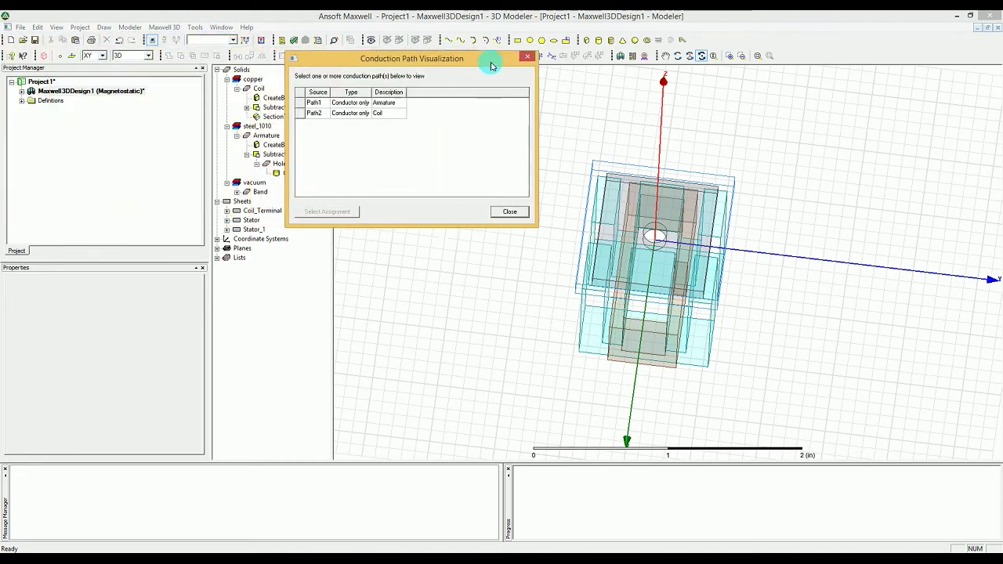
left_click(380, 114)
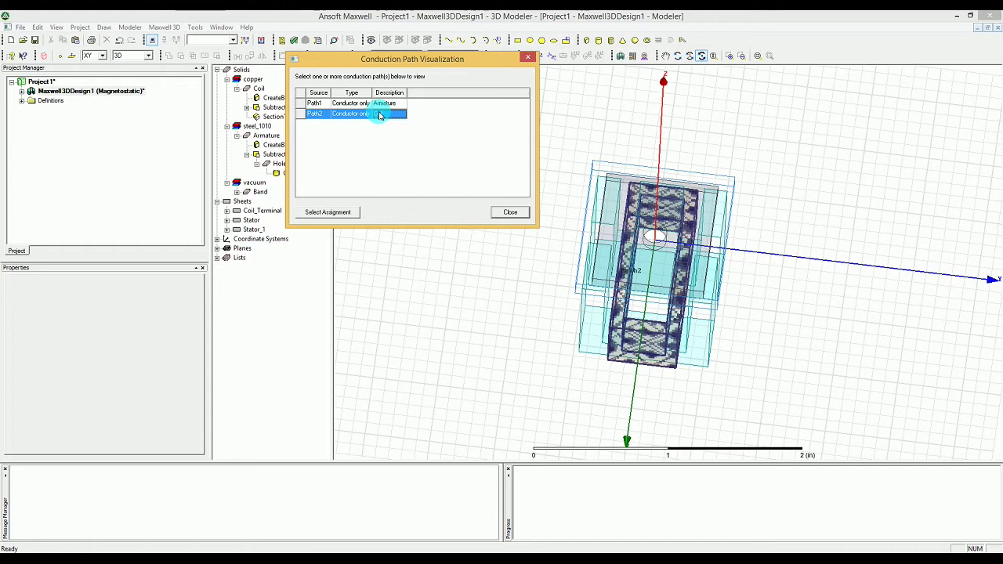
Compare the Armature and Coil conduction paths in the model, and close the path visualization
left_click(365, 104)
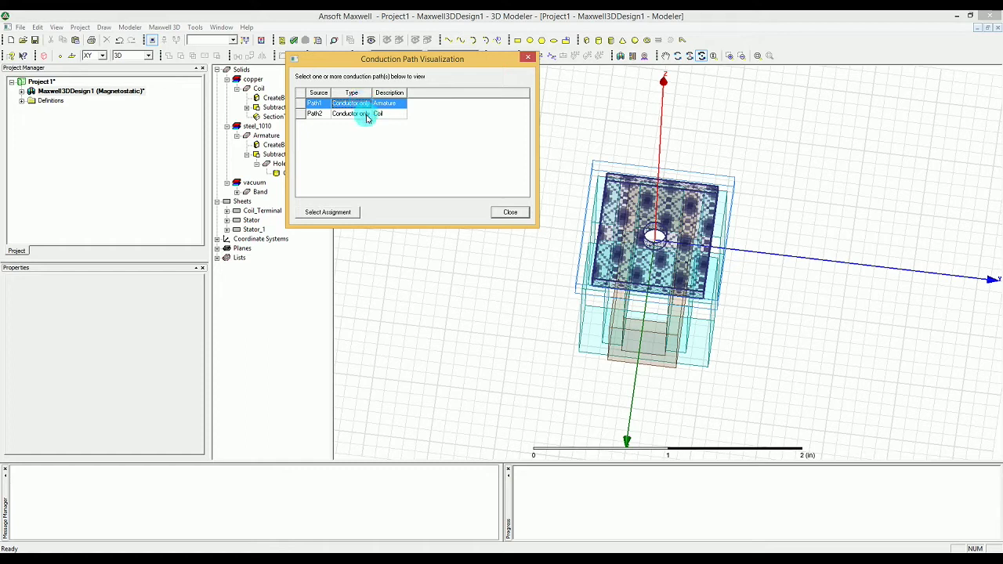
left_click(375, 152)
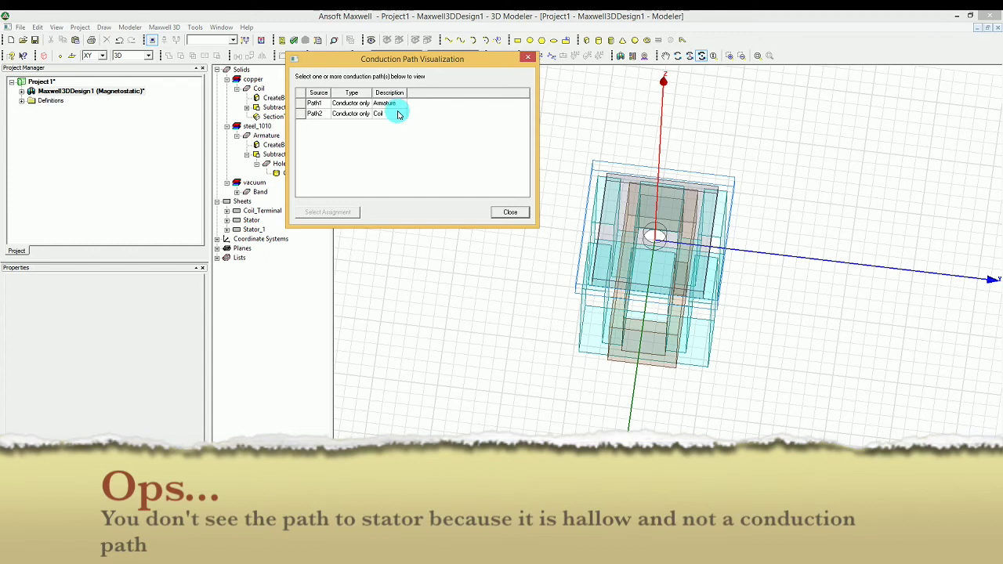
left_click(398, 114)
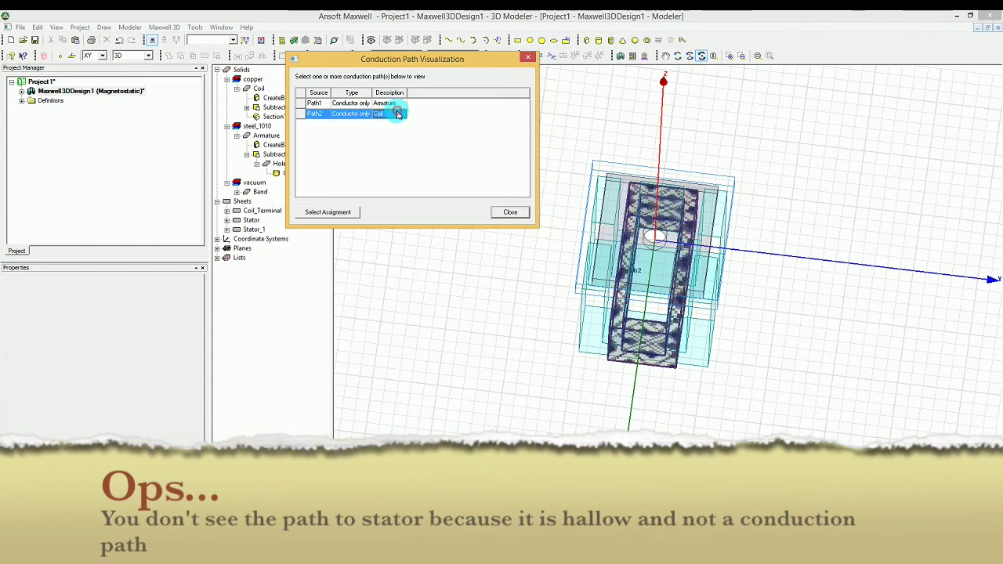
left_click(396, 103)
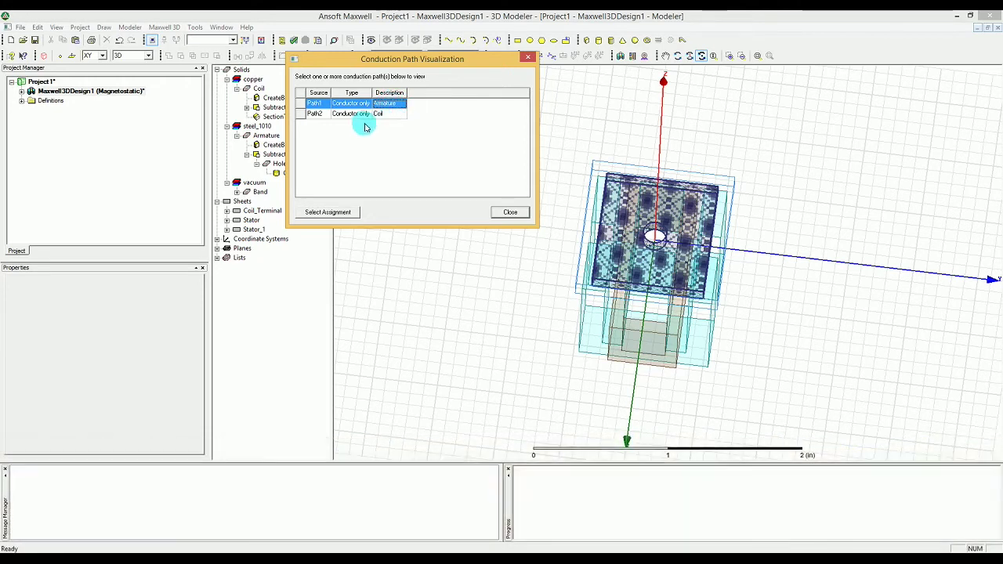
left_click(384, 114)
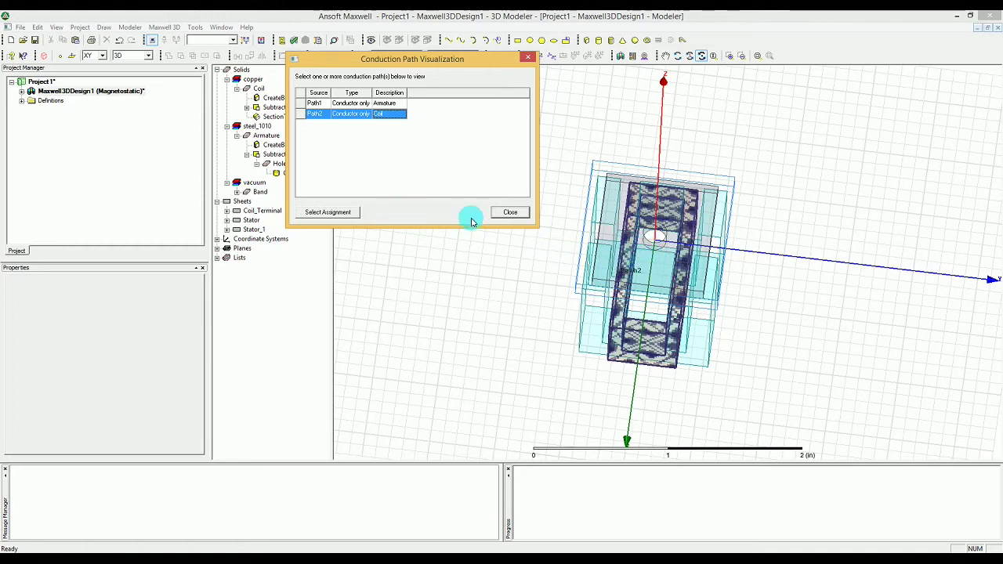
left_click(516, 212)
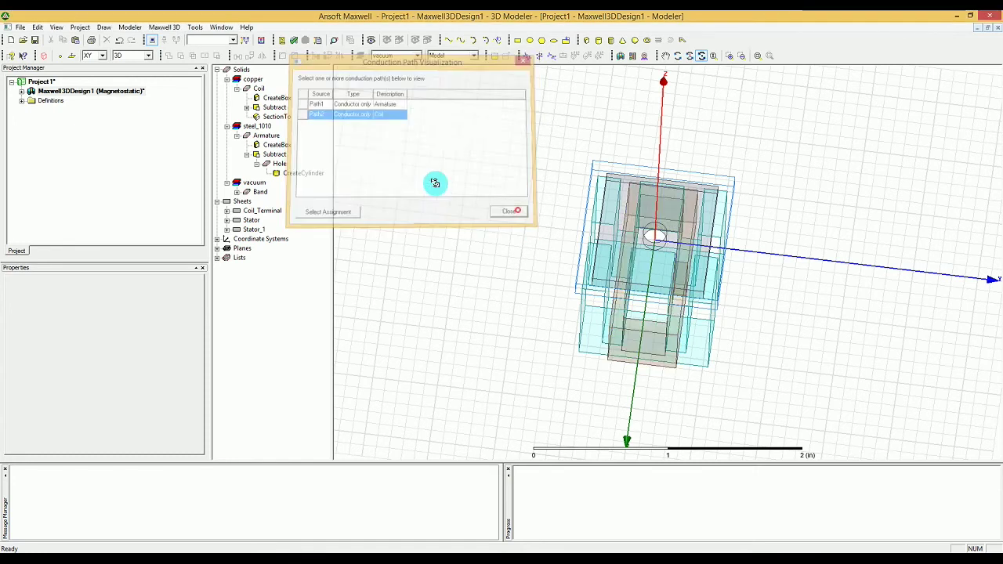
Collapse the Coil's operation history in the model tree and select the Stator and Stator_1 sheets together
left_click(254, 86)
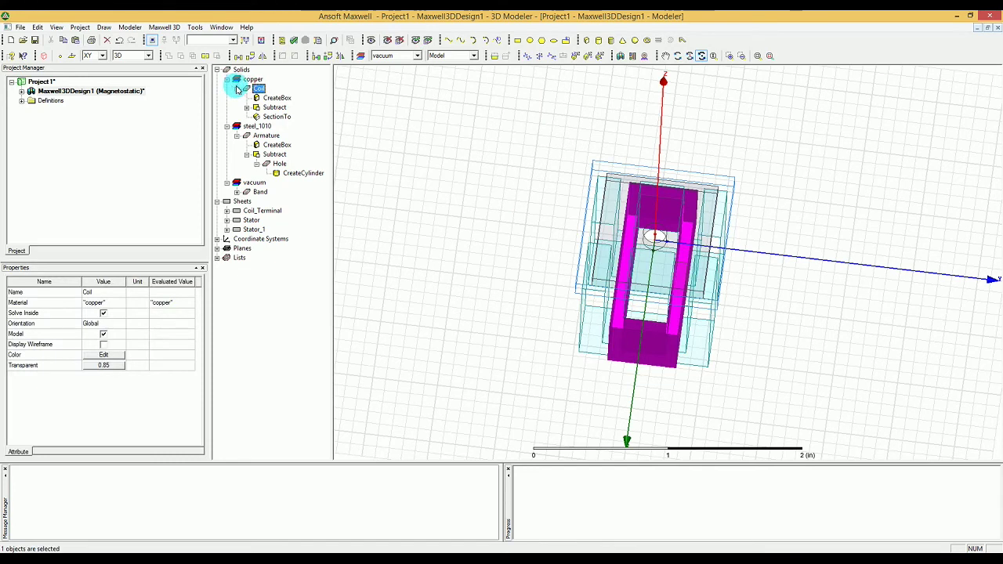
left_click(236, 88)
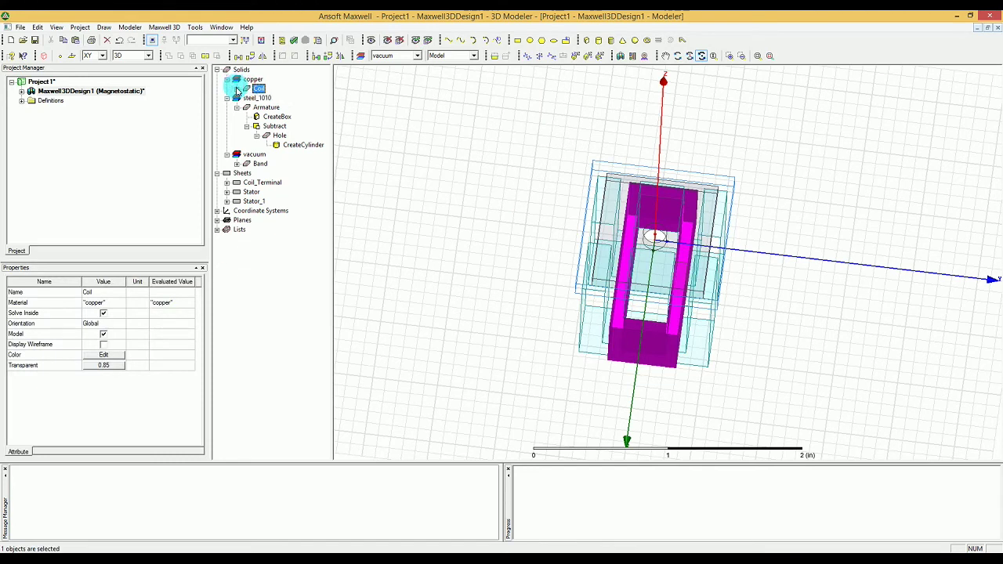
left_click(249, 193)
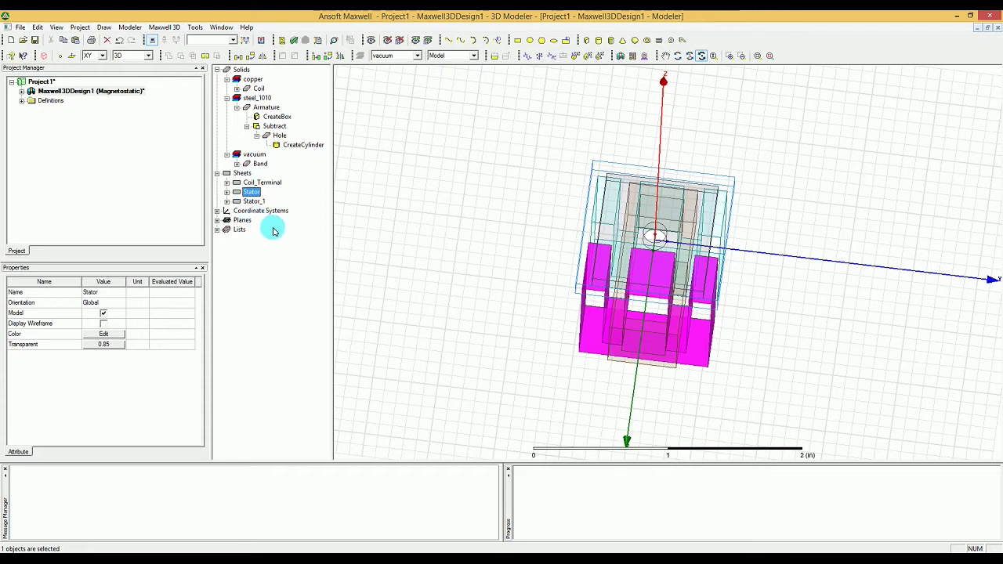
left_click(259, 201, "ctrl")
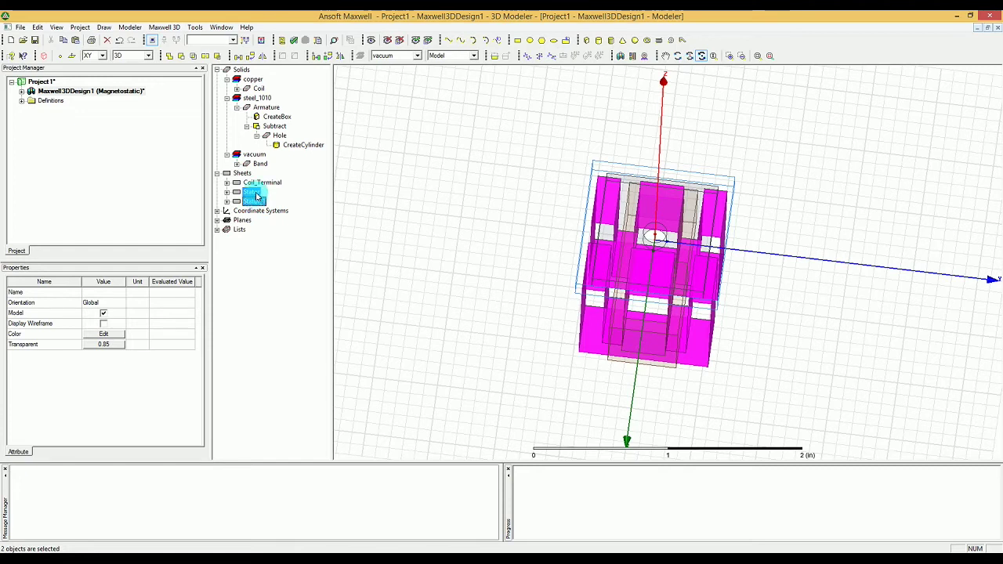
left_click(129, 27)
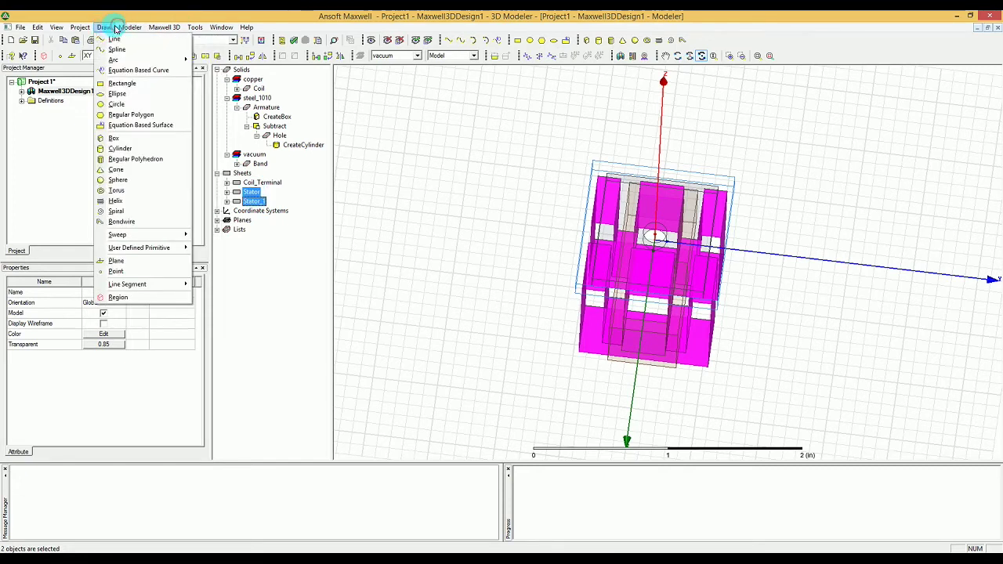
mouse_move(156, 28)
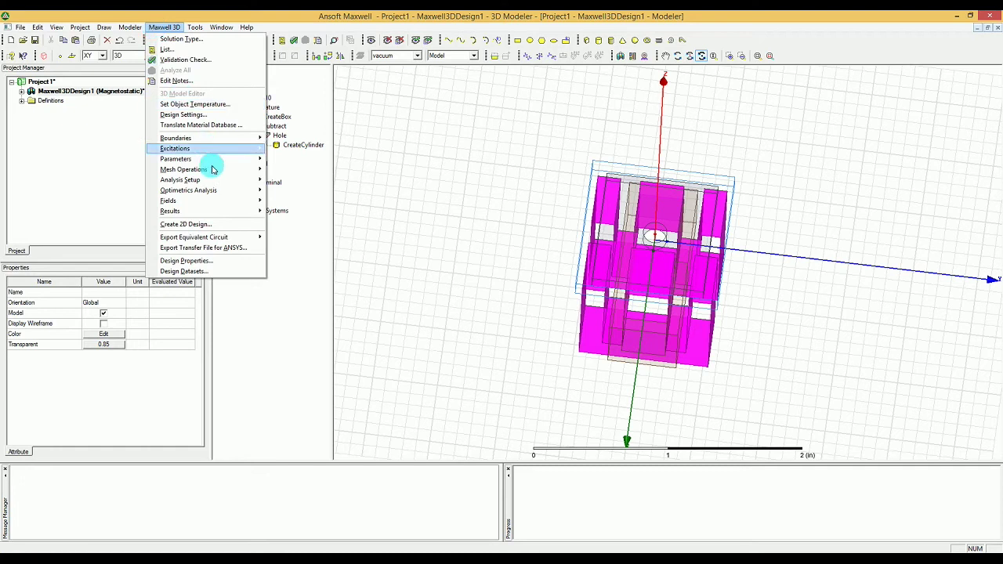
mouse_move(215, 163)
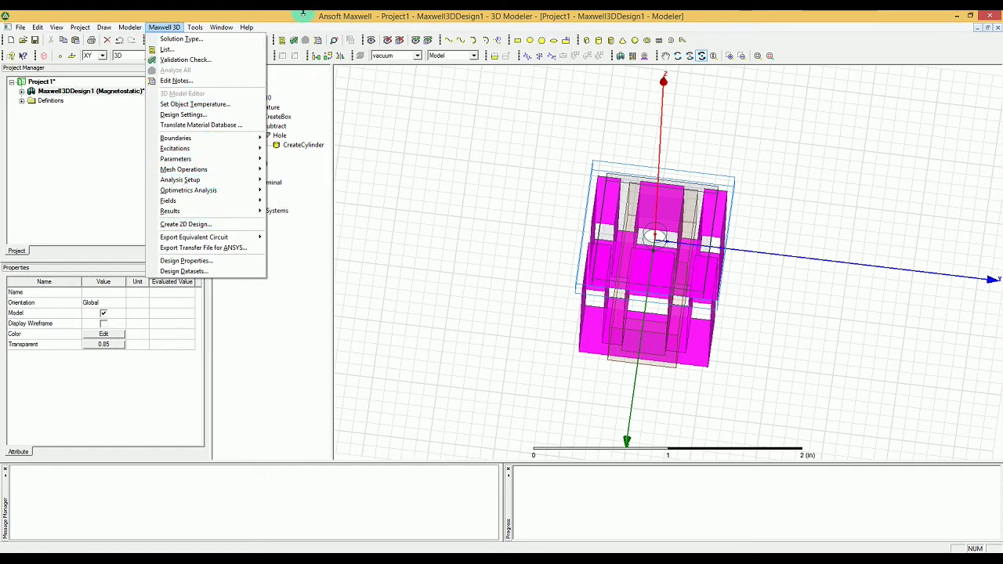
left_click(280, 230)
Try to assign an insulating boundary to the Stator and Stator_1 sheets
left_click(252, 182)
left_click(251, 200, "shift")
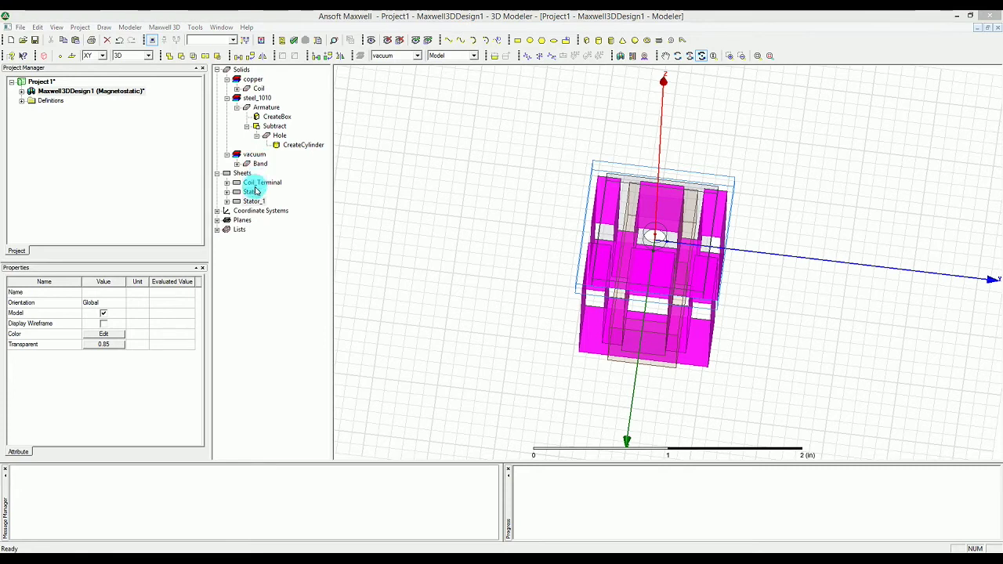
right_click(256, 191)
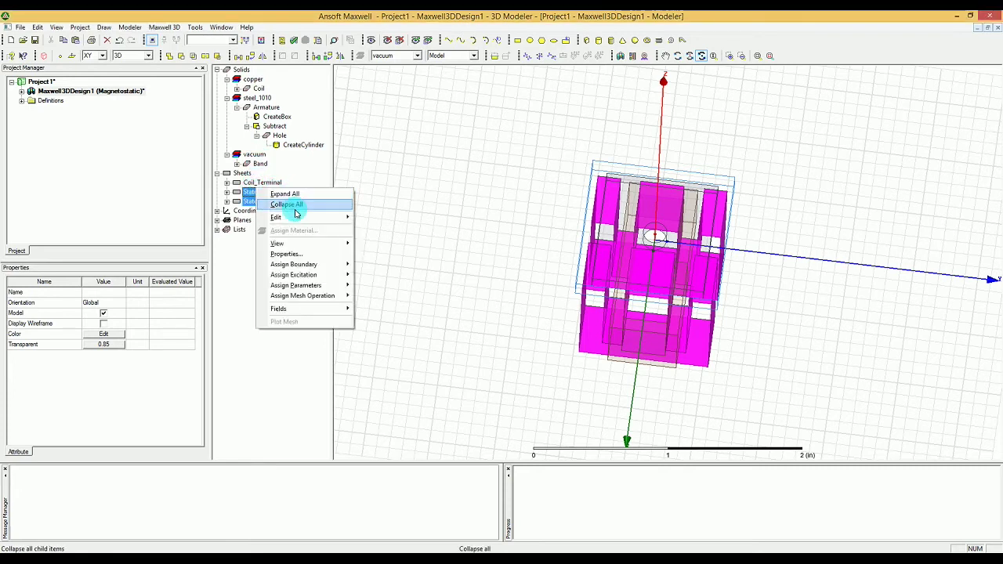
mouse_move(325, 272)
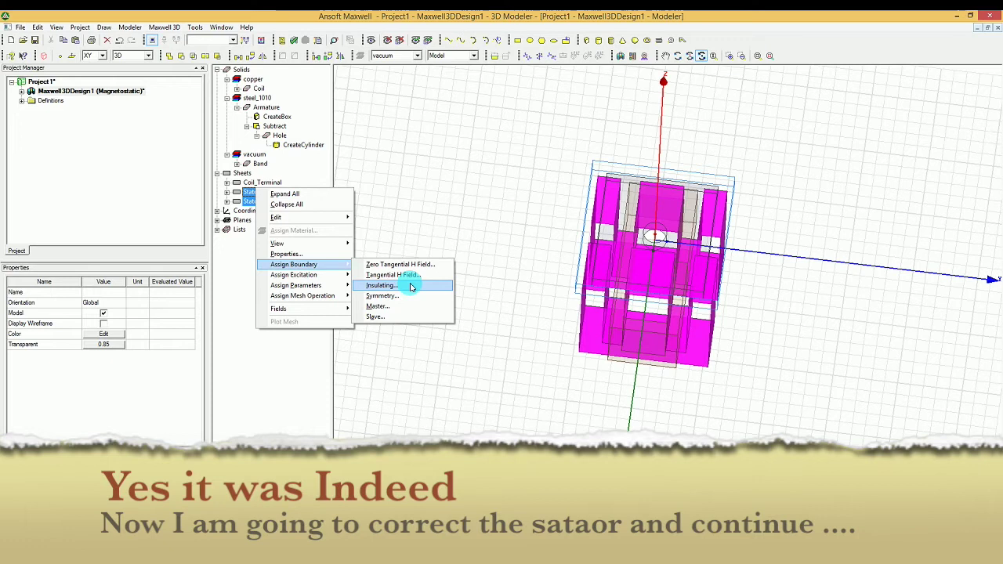
left_click(411, 288)
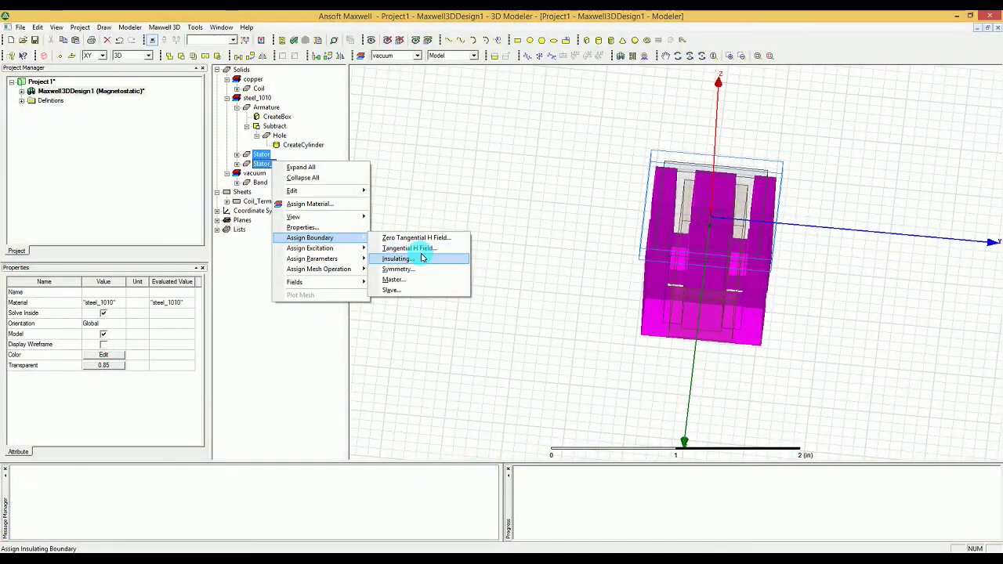
Assign an insulating boundary named Insul_Stator to the Stator and Stator_1 solids
left_click(421, 257)
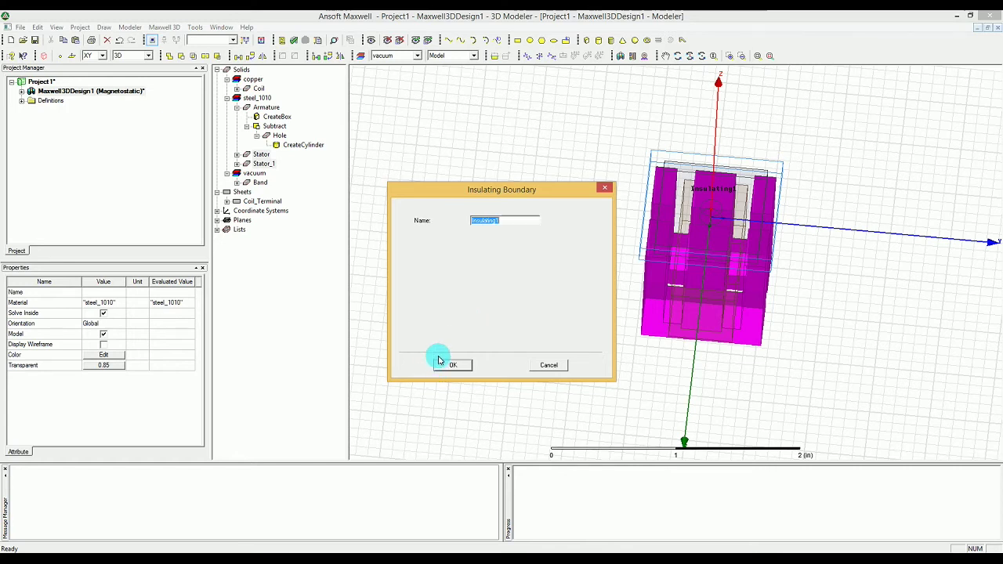
key("Left")
key("BackSpace")
key("BackSpace")
key("BackSpace")
key("BackSpace")
key("BackSpace")
key("BackSpace")
type("_Stator")
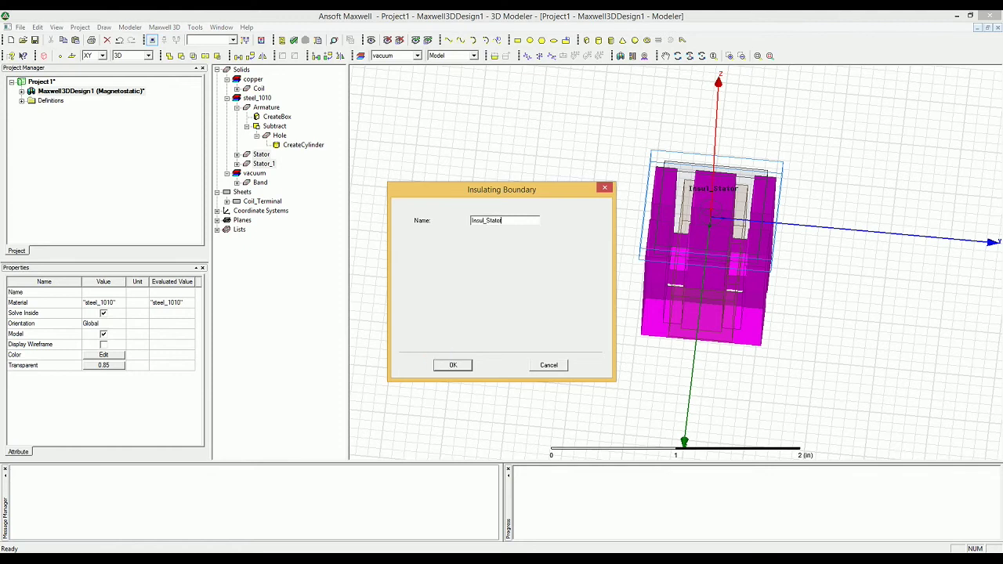
left_click(439, 360)
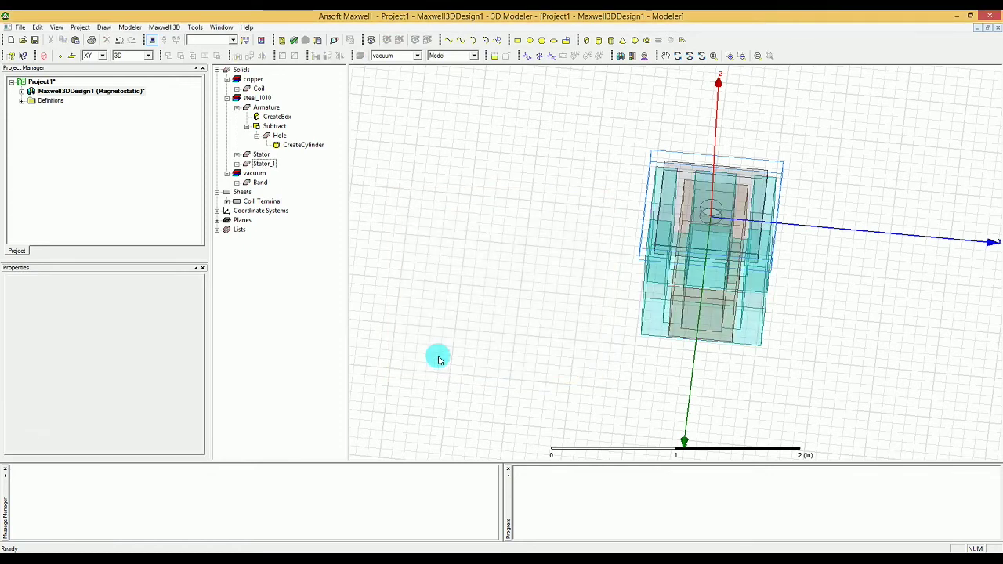
Expand the magnetostatic design's boundaries in the project tree and check the Insul_Stator entry
left_click(27, 92)
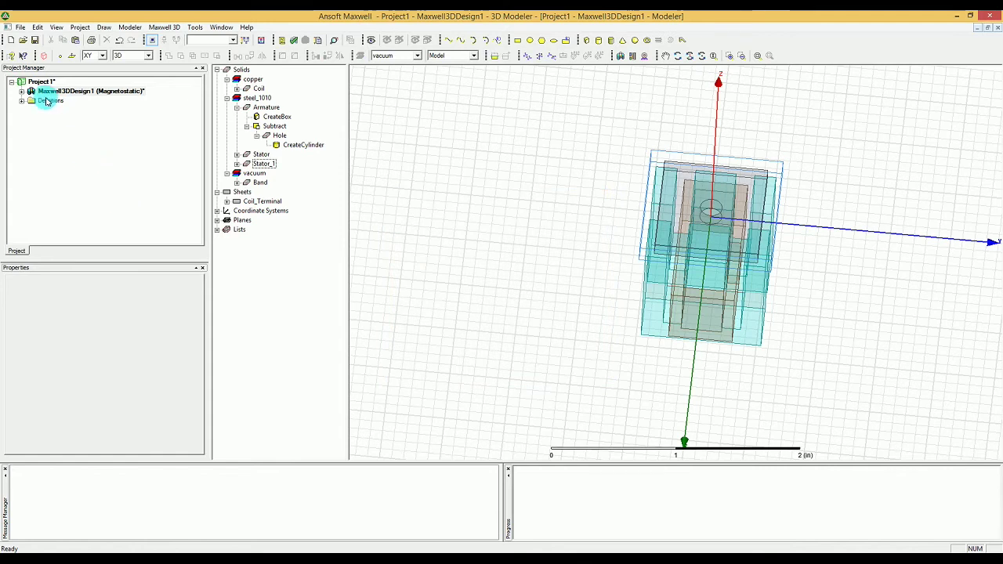
left_click(27, 93)
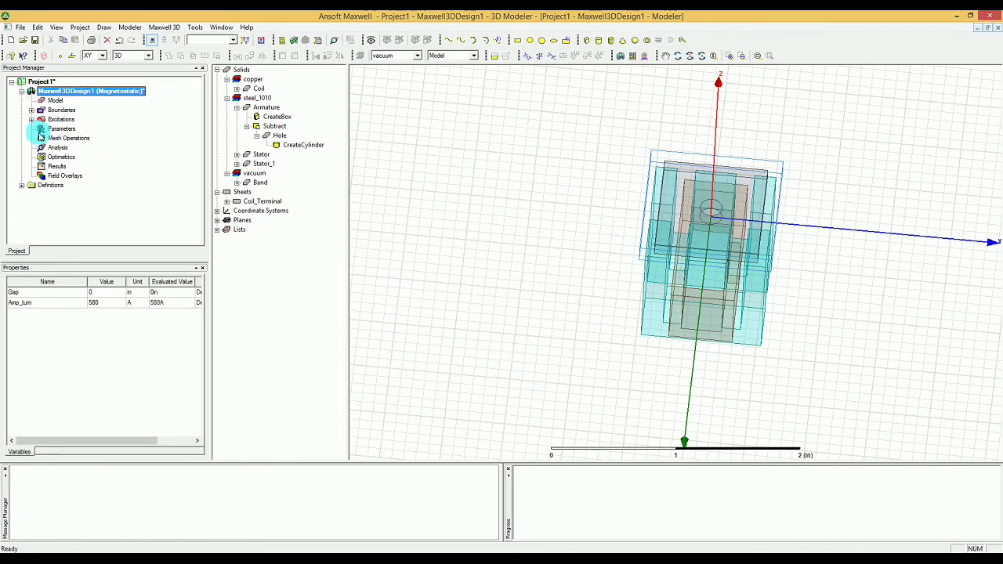
left_click(32, 110)
left_click(61, 119)
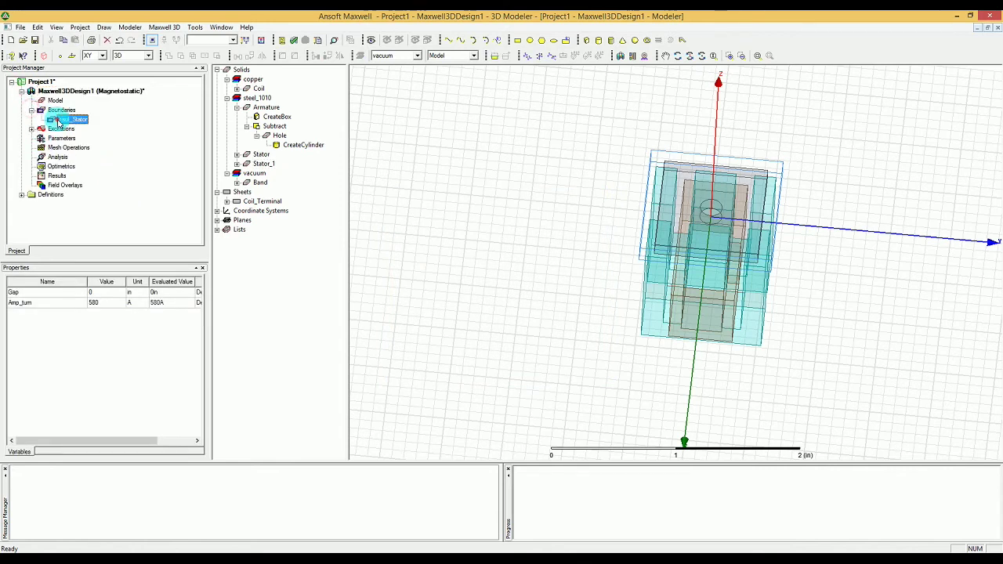
left_click(429, 225)
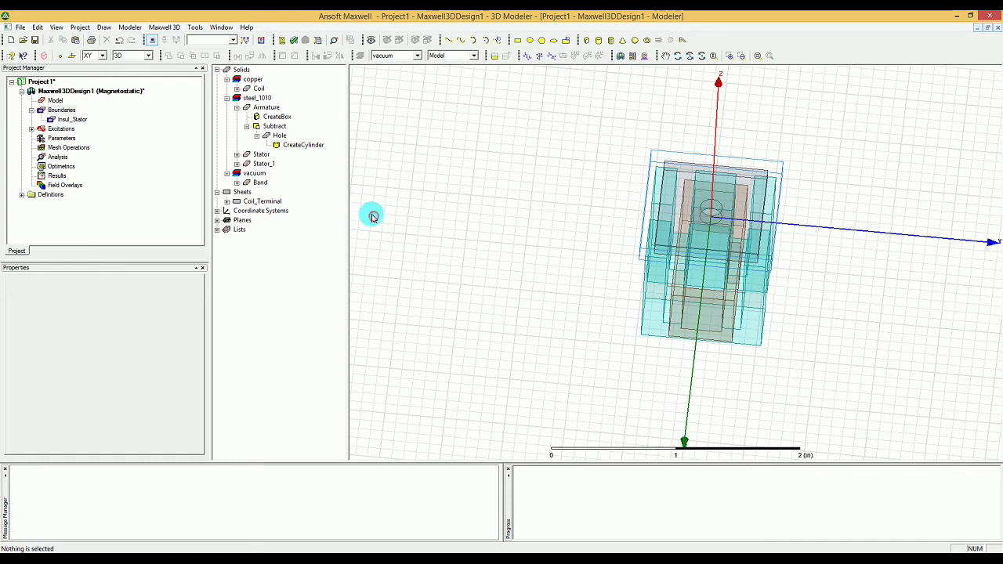
Try to assign a force parameter with no geometry selected
left_click(53, 141)
right_click(53, 141)
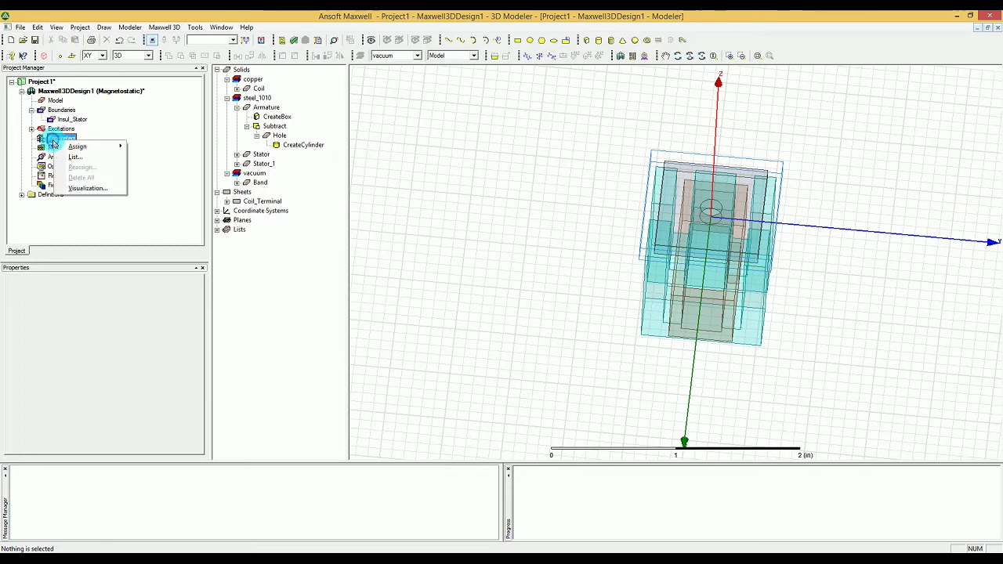
mouse_move(78, 149)
left_click(147, 148)
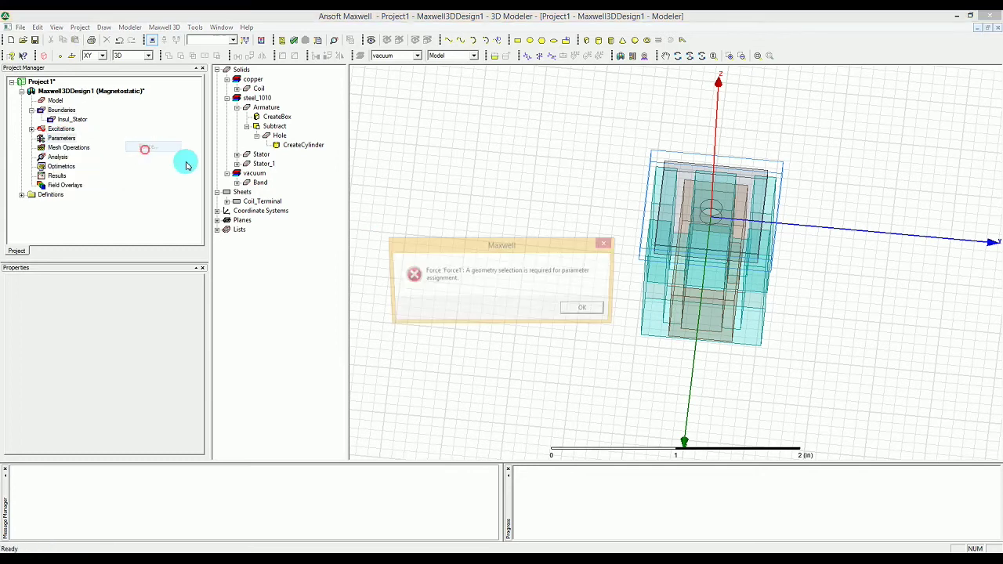
left_click(586, 310)
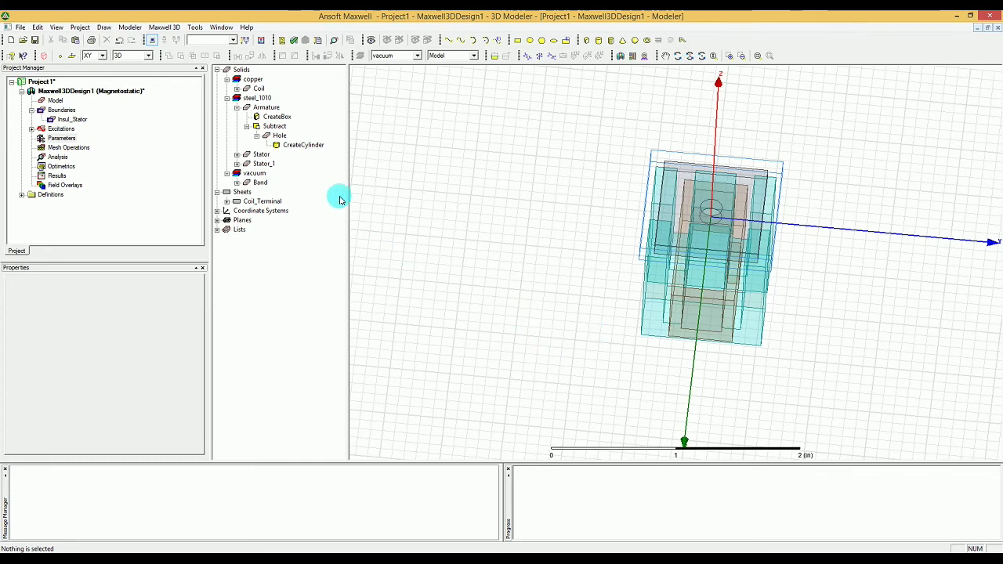
Collapse the Armature's operation history and assign a force parameter of the Virtual type to the Armature
left_click(260, 106)
left_click(238, 107)
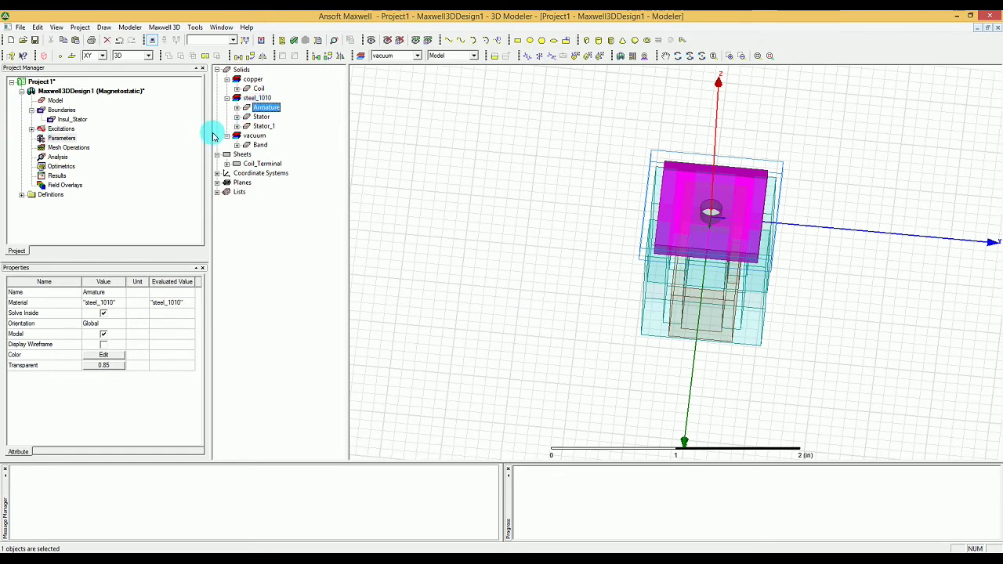
right_click(75, 139)
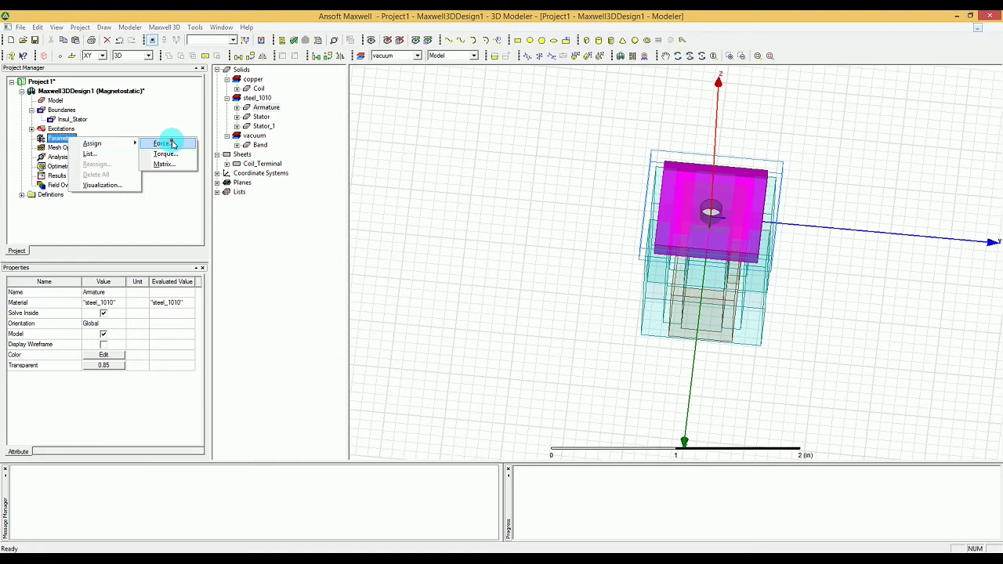
left_click(163, 145)
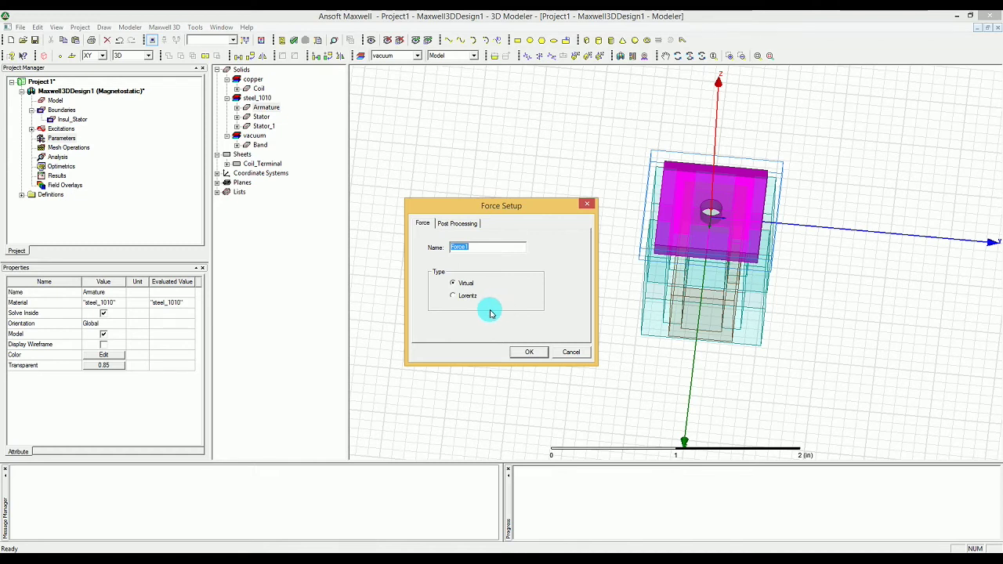
left_click(532, 350)
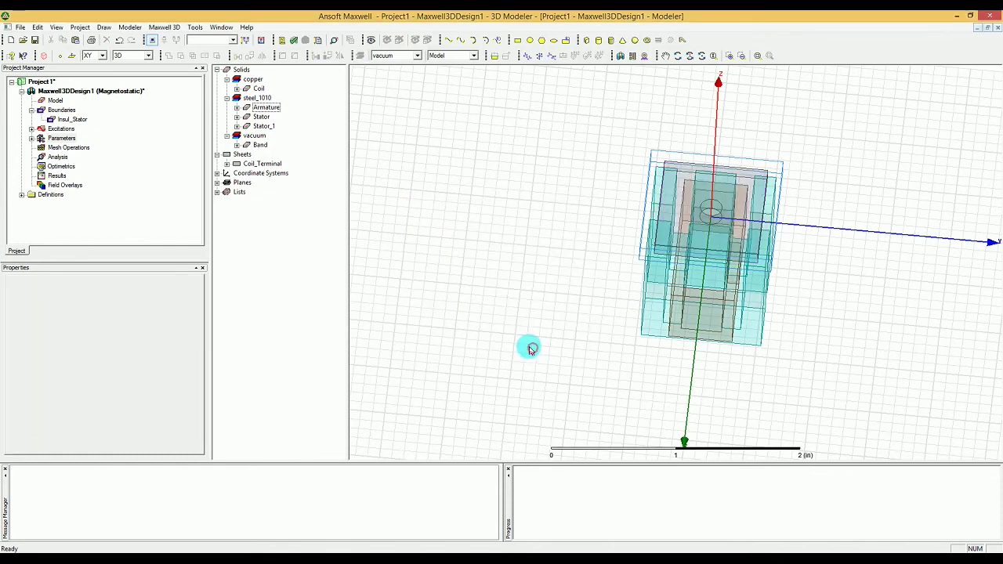
Assign a matrix parameter that includes the Current1 coil source, keeping the default number of turns for its post-processing entry
right_click(64, 140)
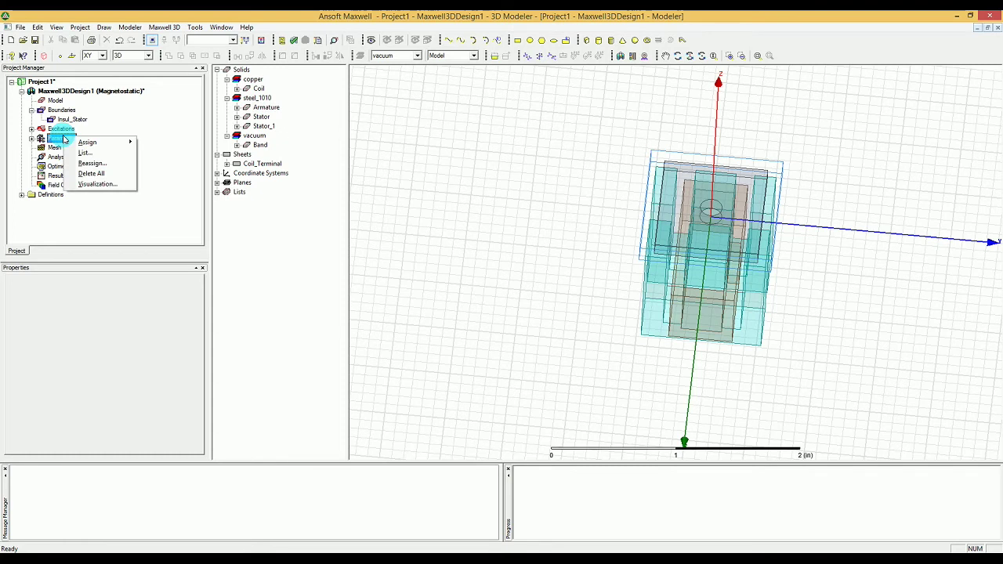
mouse_move(89, 144)
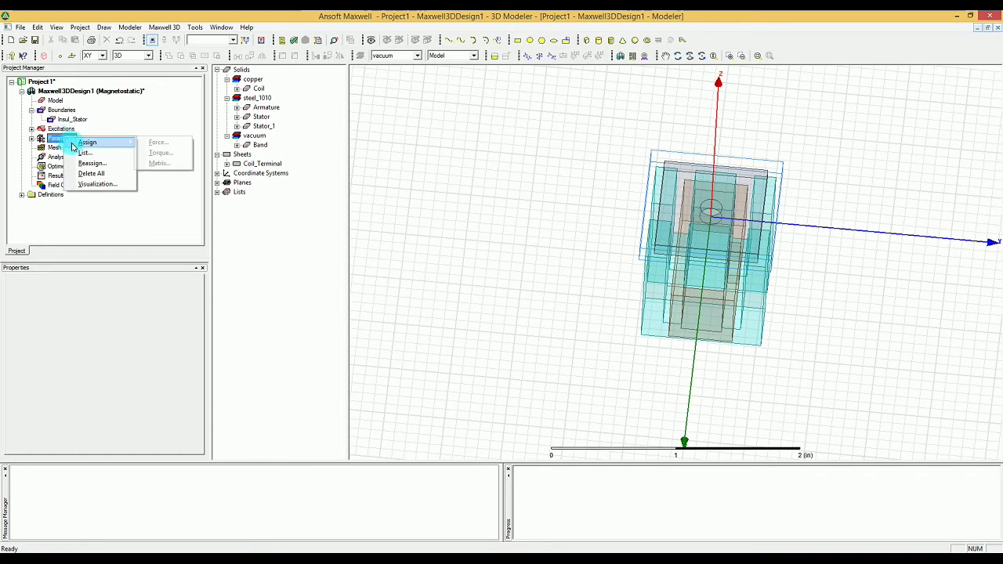
left_click(161, 163)
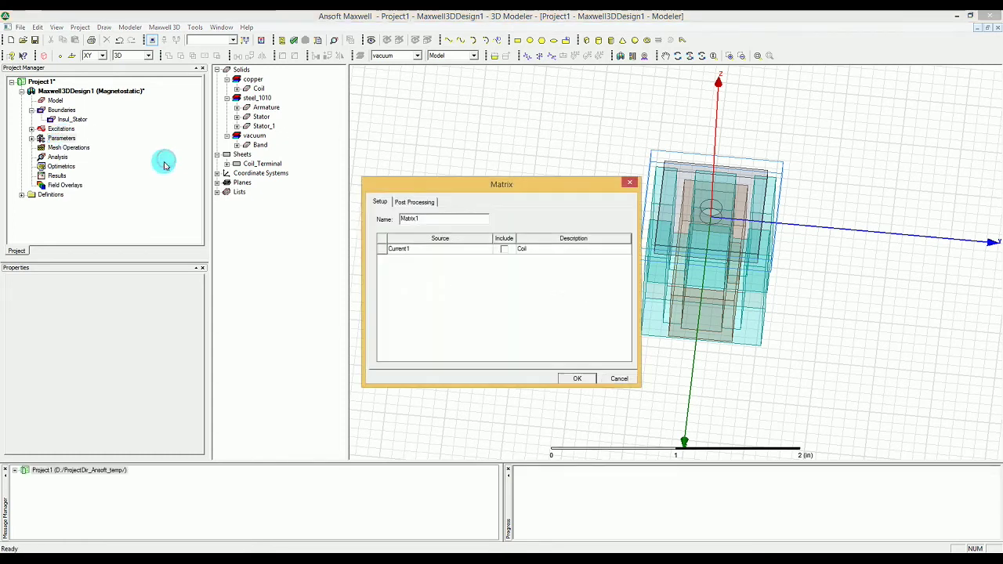
left_click(505, 250)
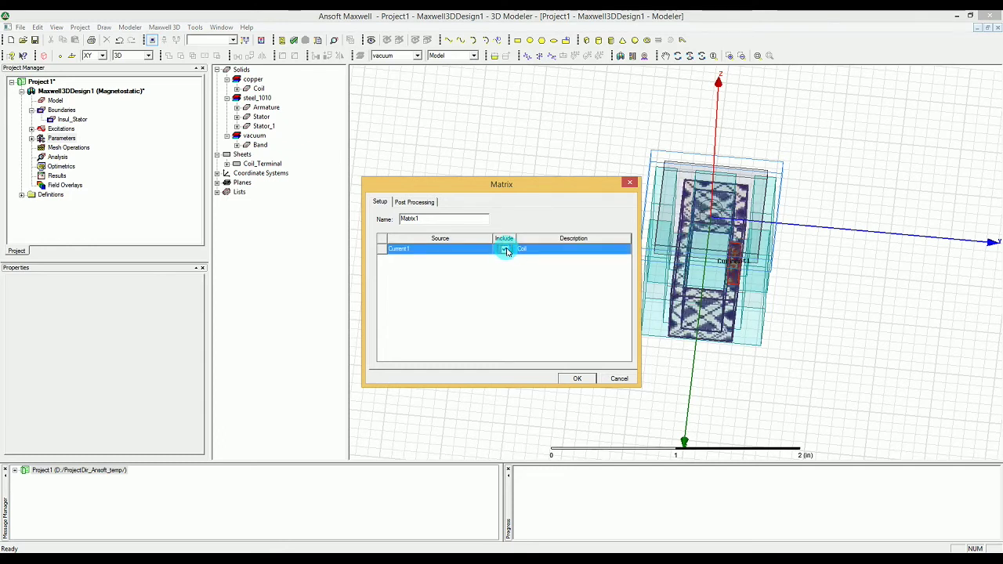
left_click(505, 249)
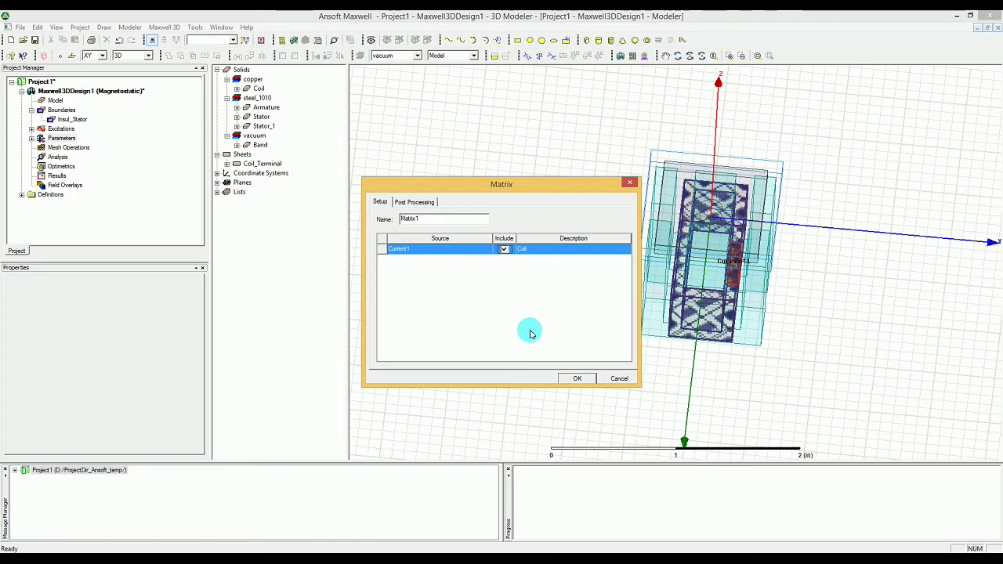
left_click(416, 202)
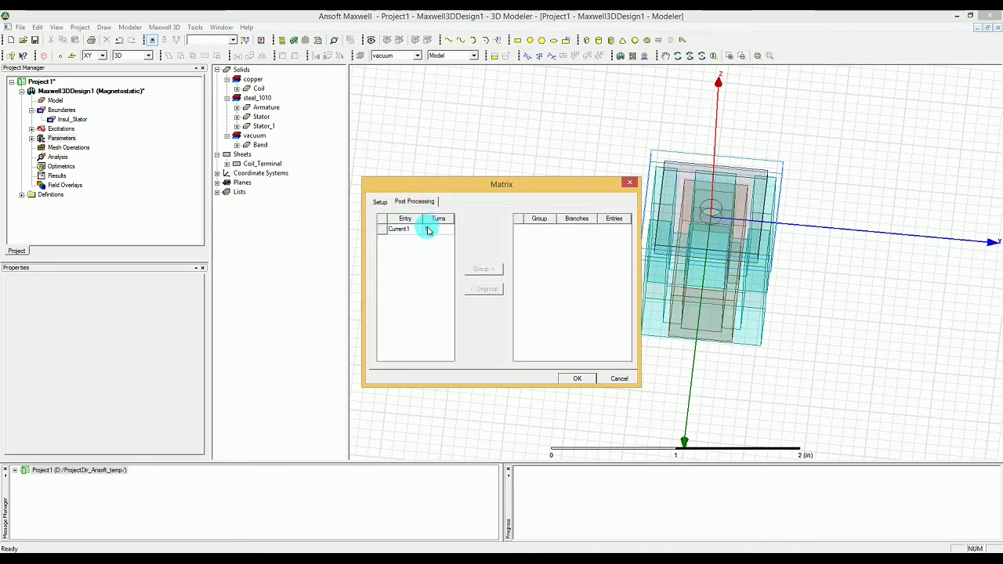
left_click(428, 230)
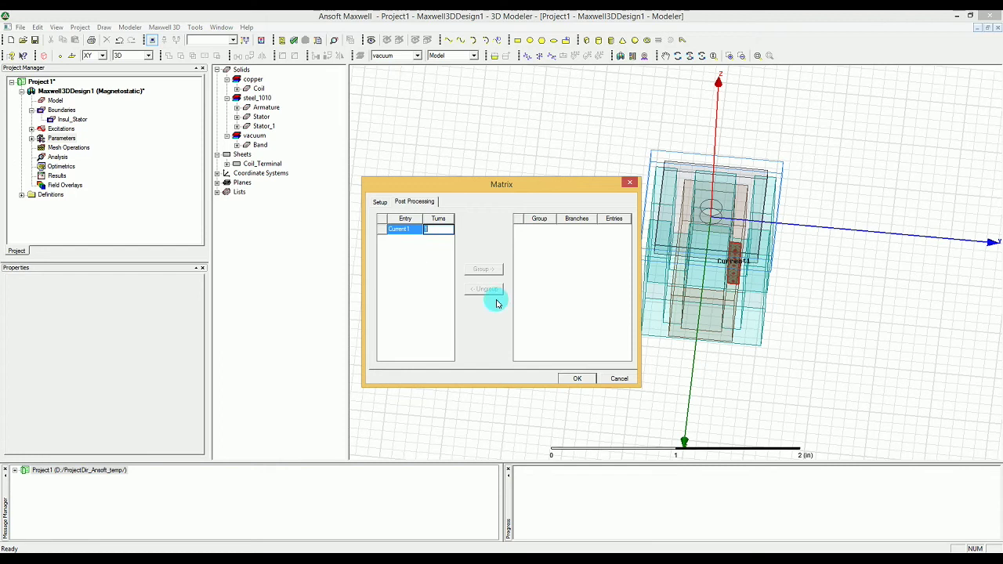
left_click(577, 378)
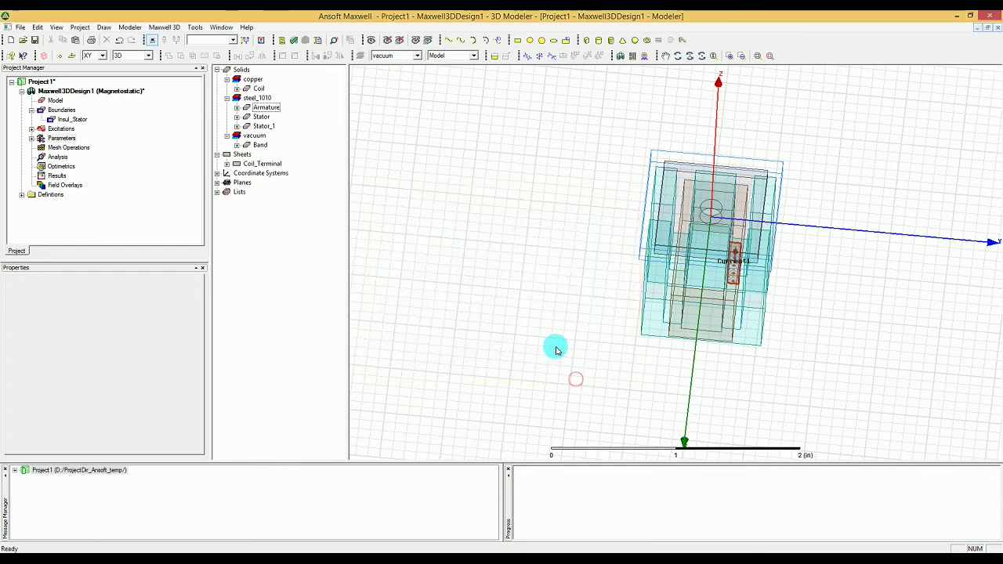
left_click(506, 297)
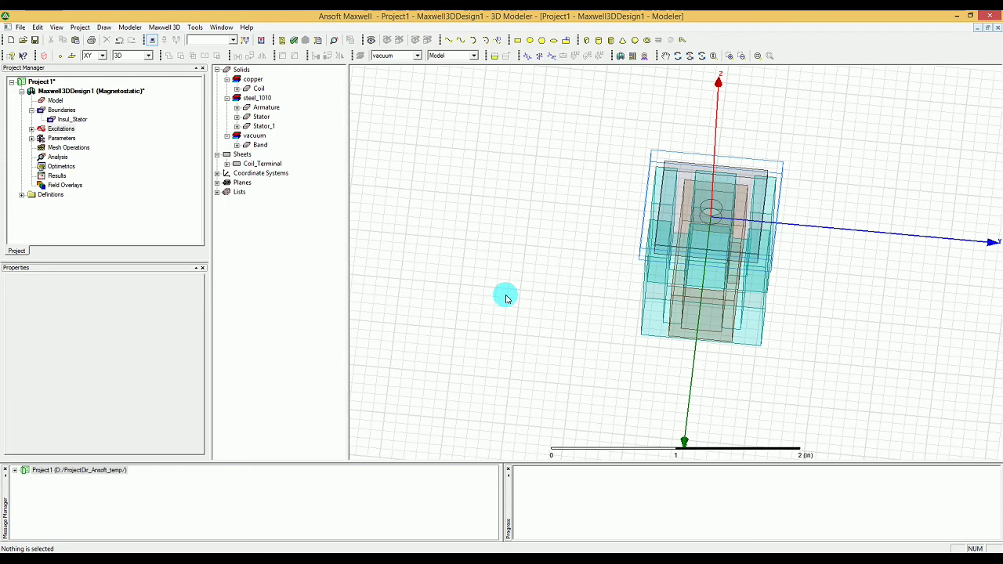
Assign a length-based mesh refinement inside all model objects, restricting the number of elements instead of their length
key("ctrl+a")
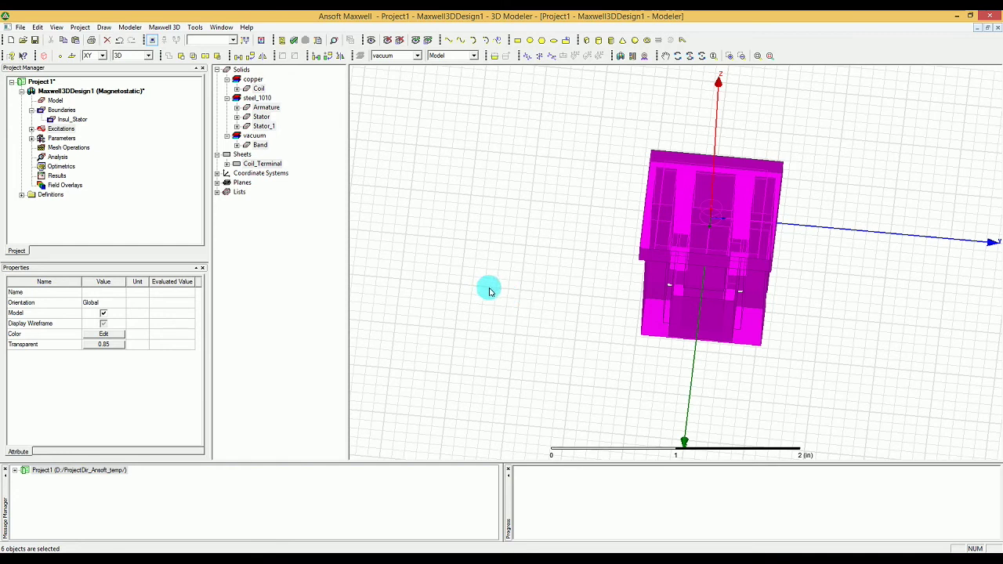
left_click(157, 28)
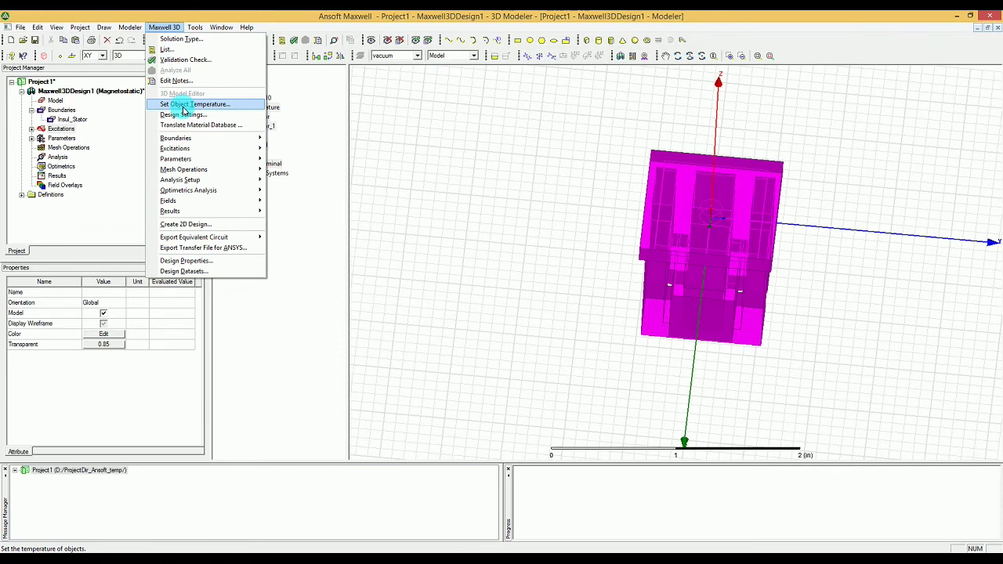
mouse_move(205, 174)
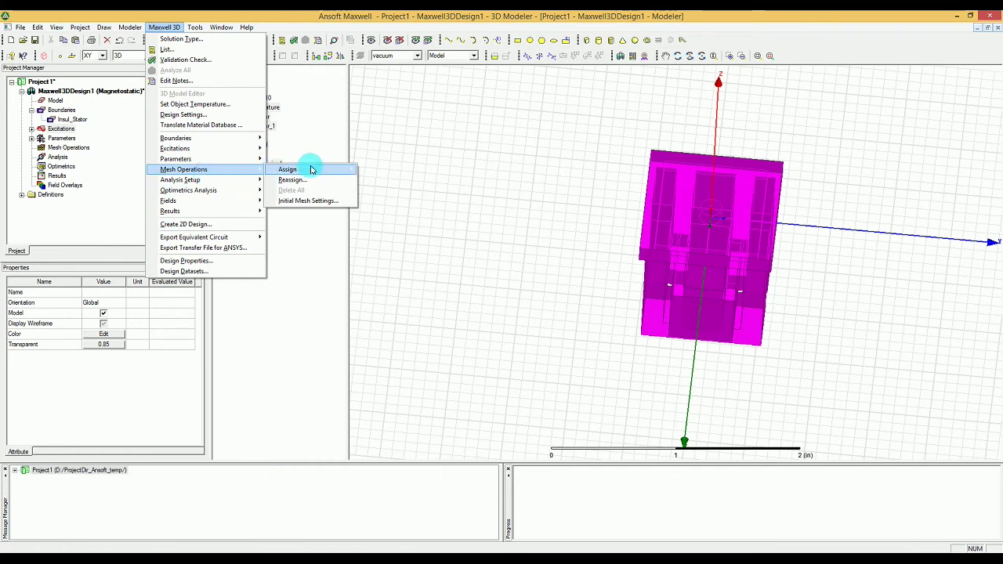
mouse_move(312, 170)
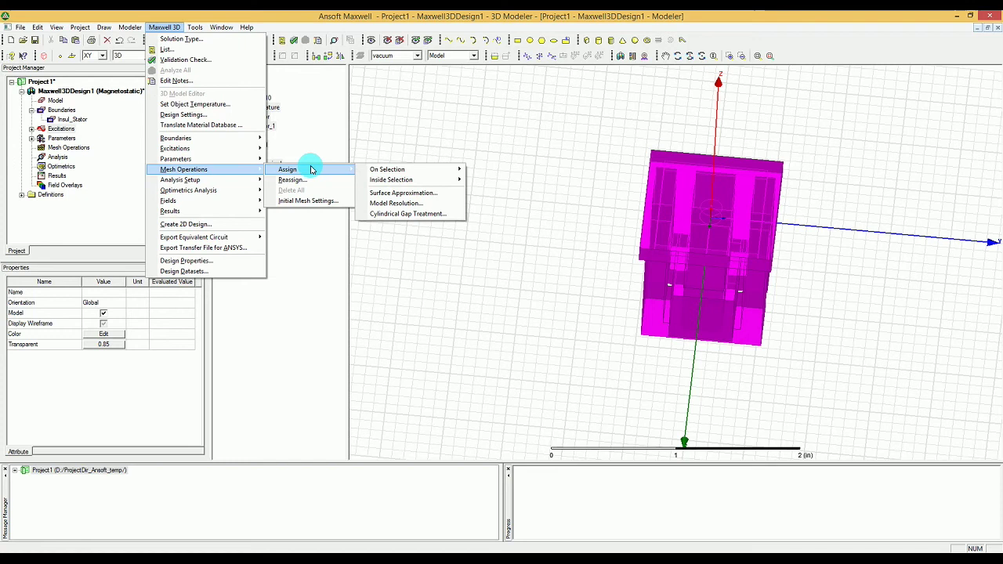
mouse_move(415, 186)
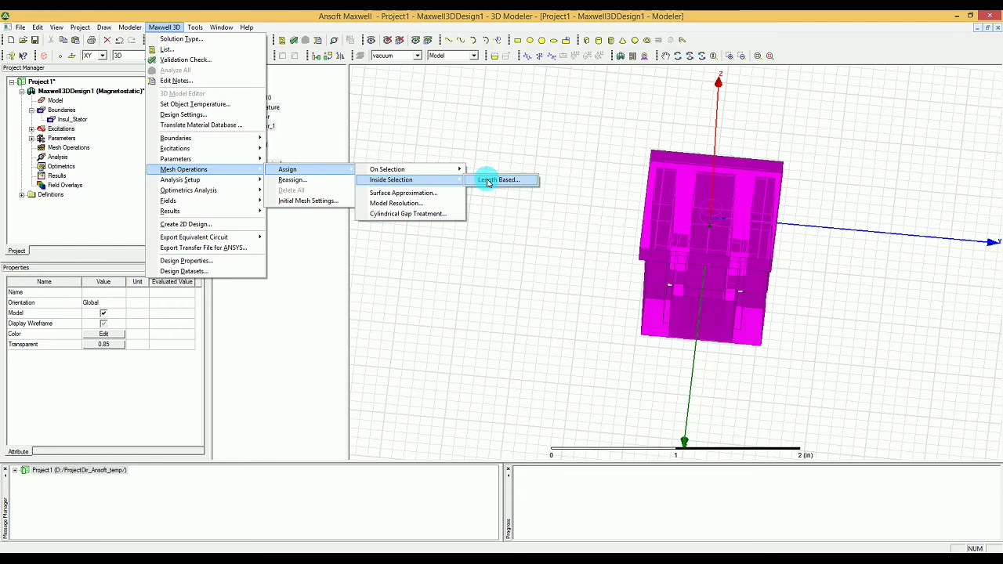
left_click(486, 182)
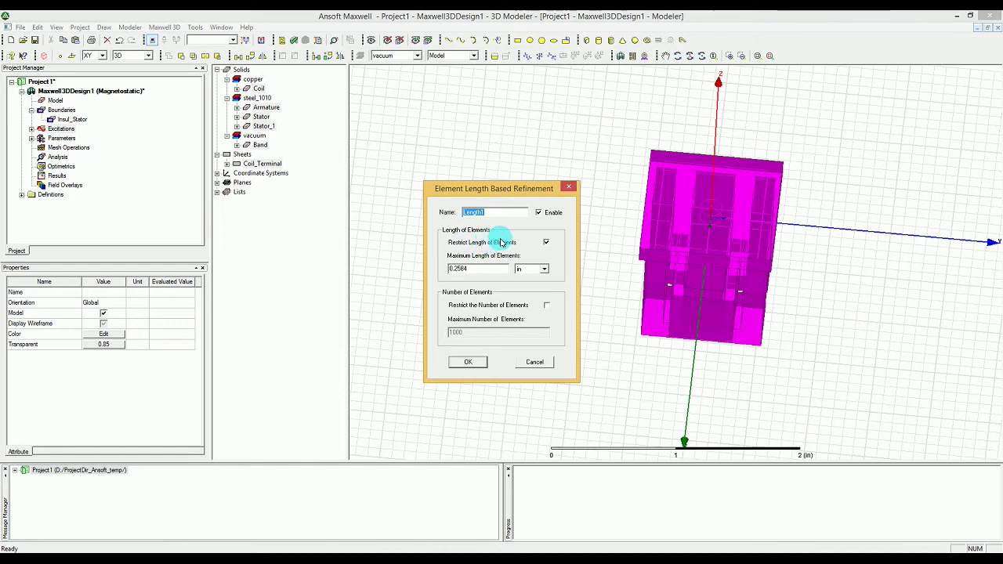
left_click(547, 242)
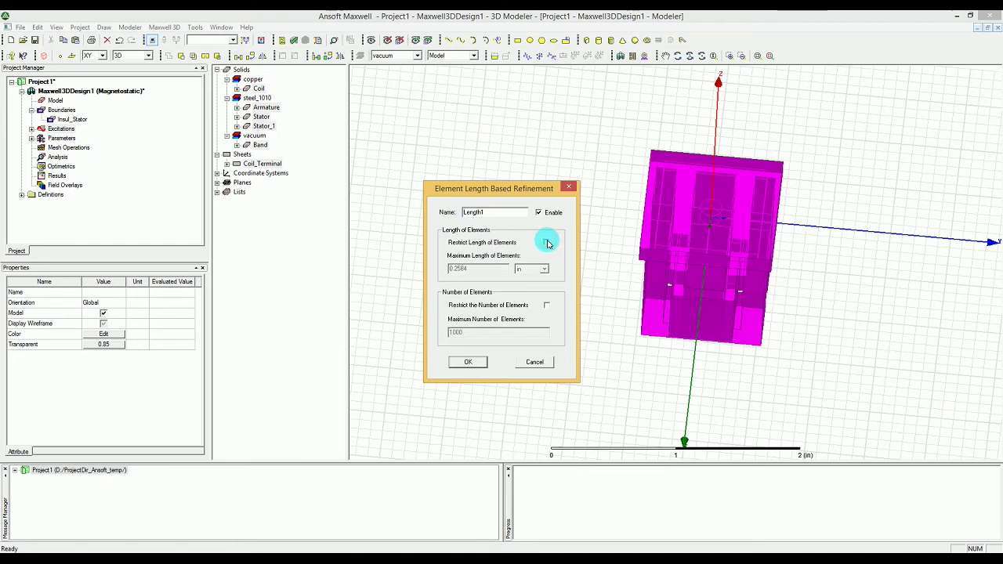
left_click(546, 305)
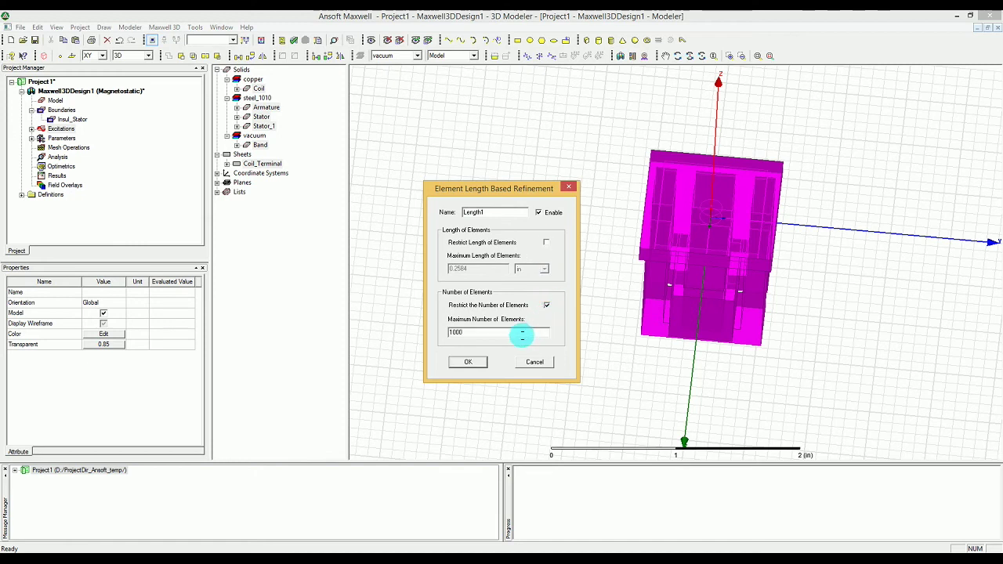
Set the mesh refinement's maximum number of elements to 30000 and apply the operation
left_click_drag(474, 333, 440, 336)
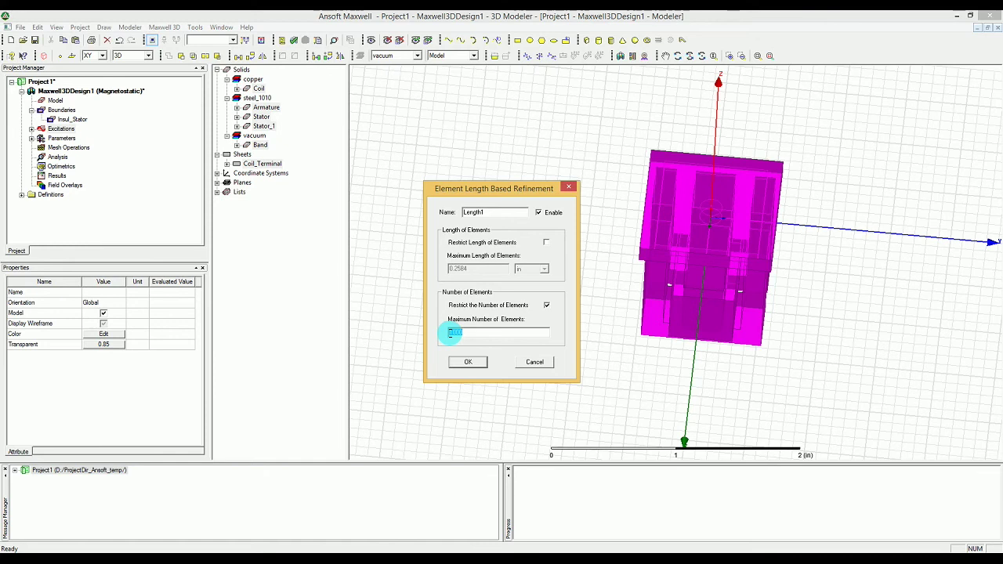
type("25000")
left_click_drag(464, 333, 439, 332)
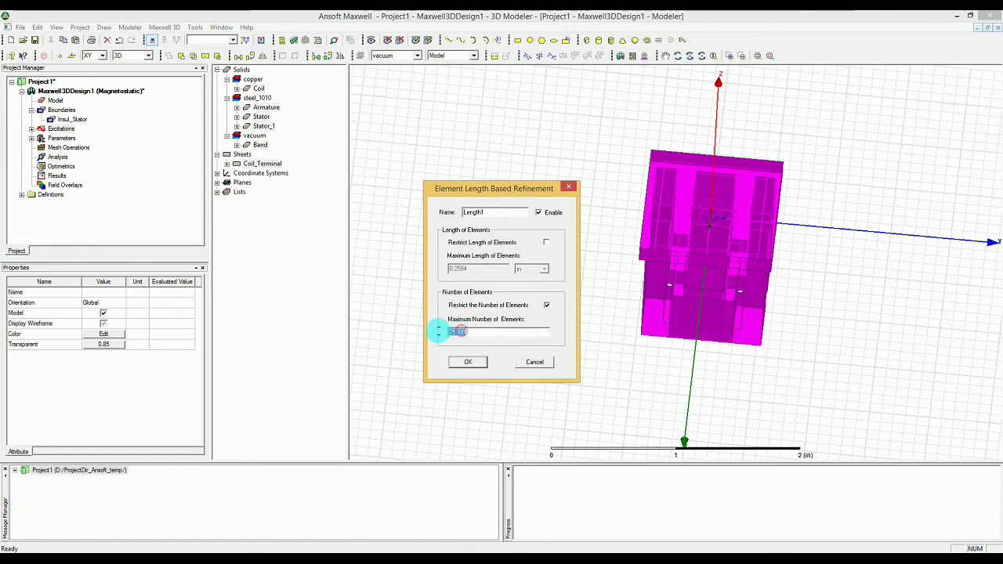
left_click(480, 332)
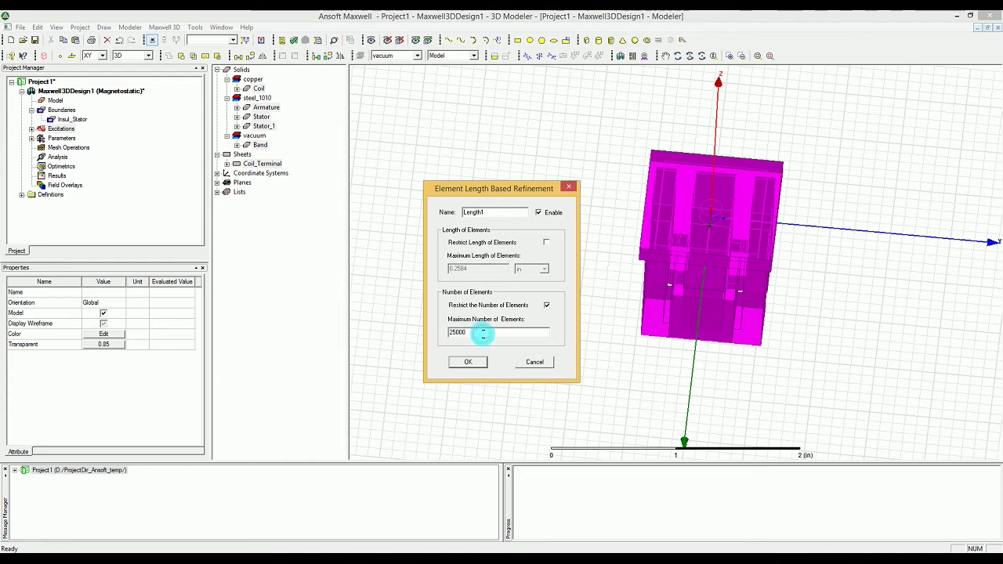
left_click_drag(482, 333, 400, 332)
type("30000")
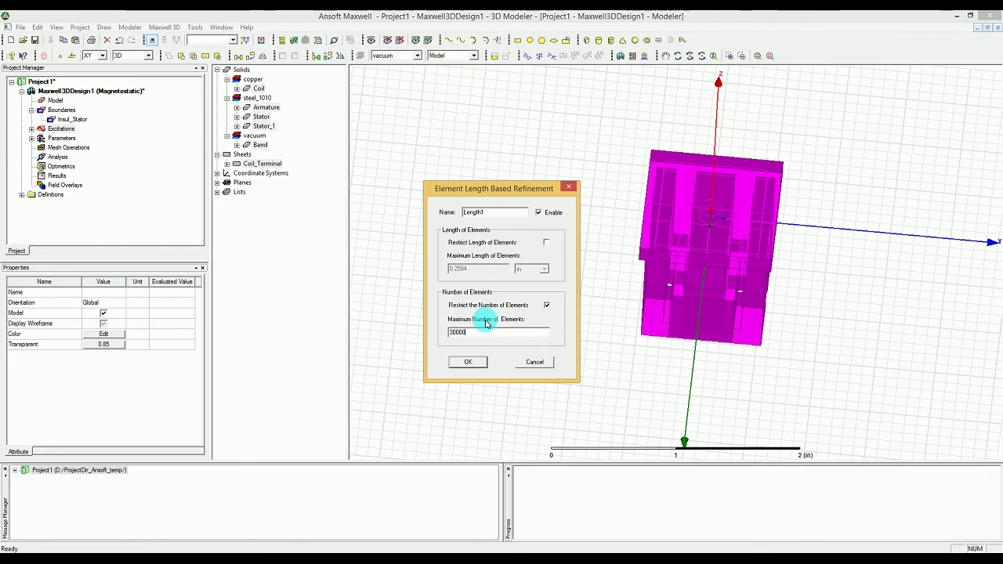
left_click(474, 361)
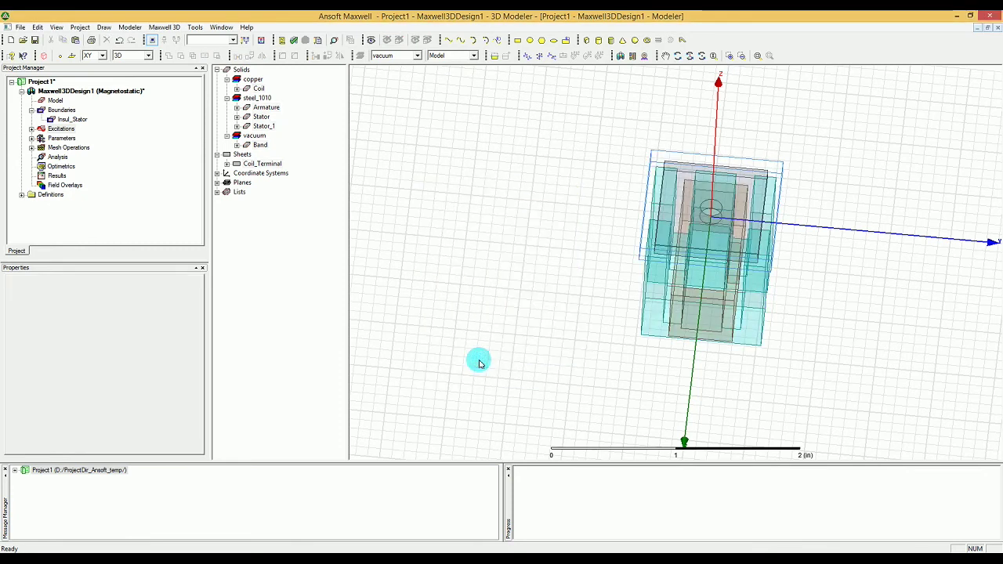
left_click(479, 350)
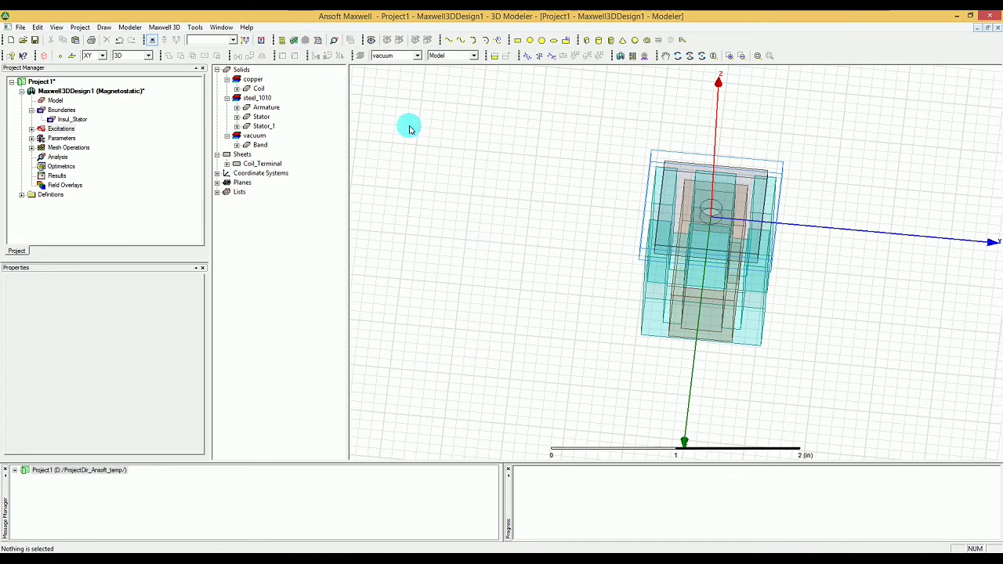
Create a region around the model, padded similarly in all directions with a percentage offset of 100
scroll(419, 149, "down", 2)
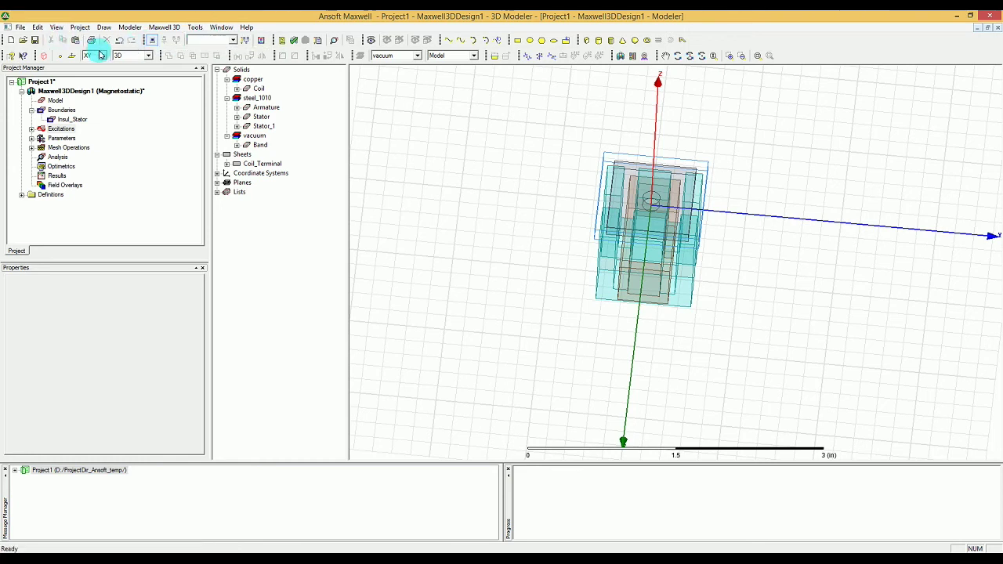
left_click(44, 57)
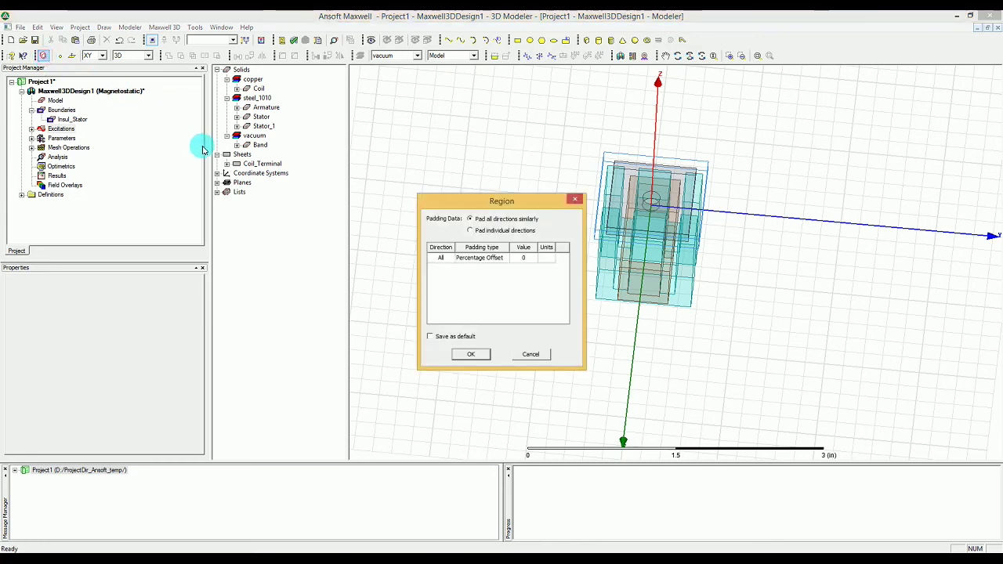
double_click(526, 258)
type("100")
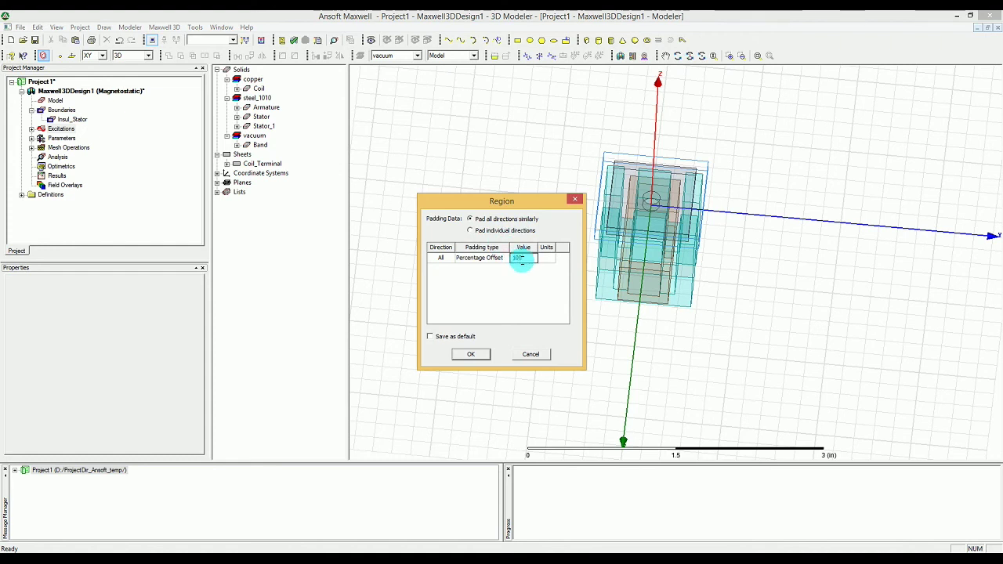
left_click(471, 354)
left_click(443, 314)
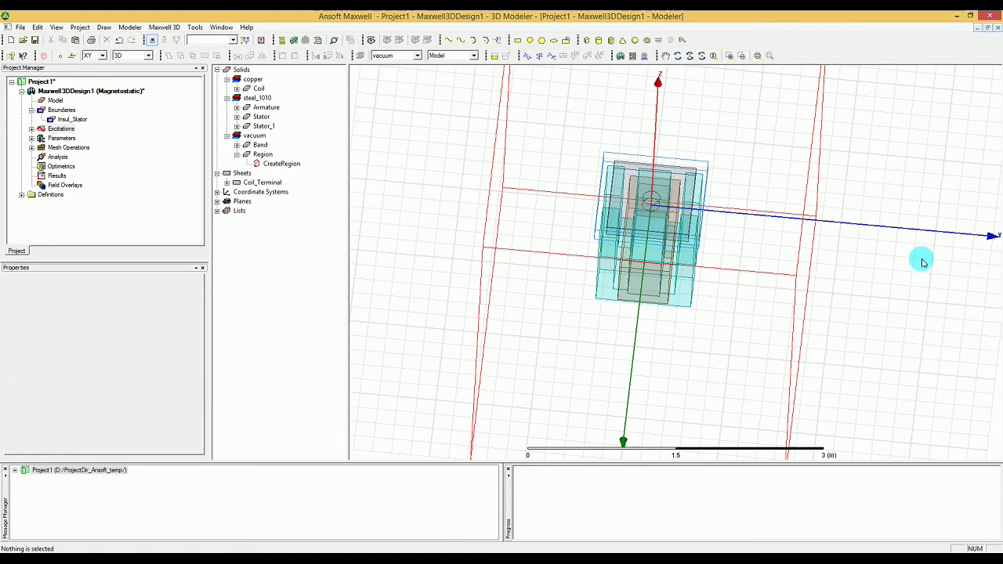
key("ctrl+d")
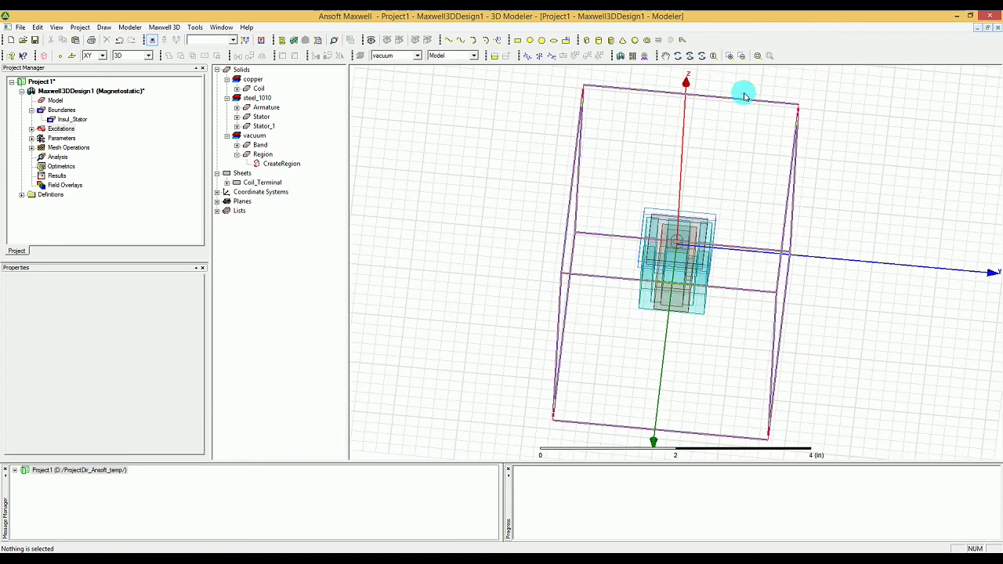
left_click(701, 56)
left_click_drag(816, 261, 860, 227)
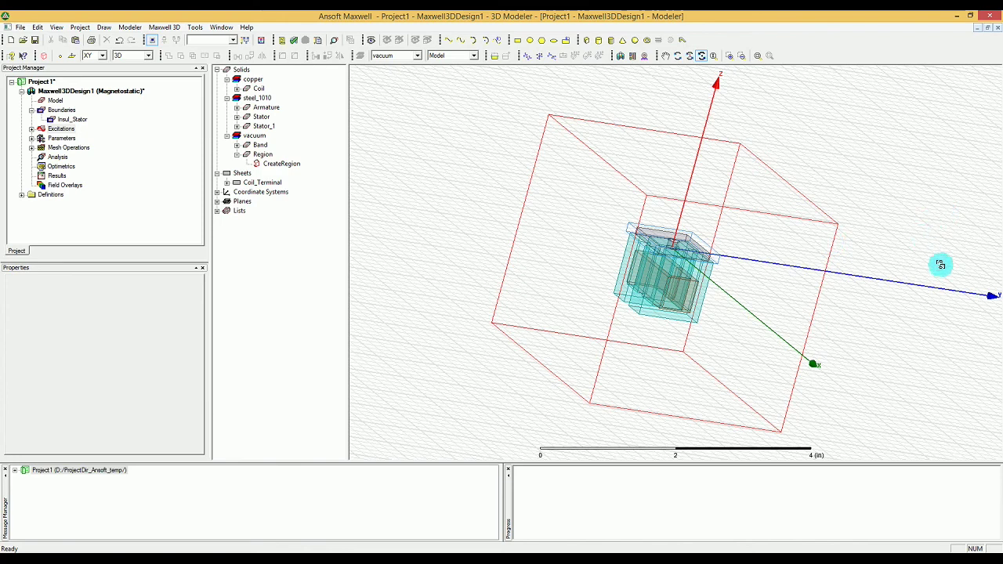
left_click_drag(950, 284, 883, 295)
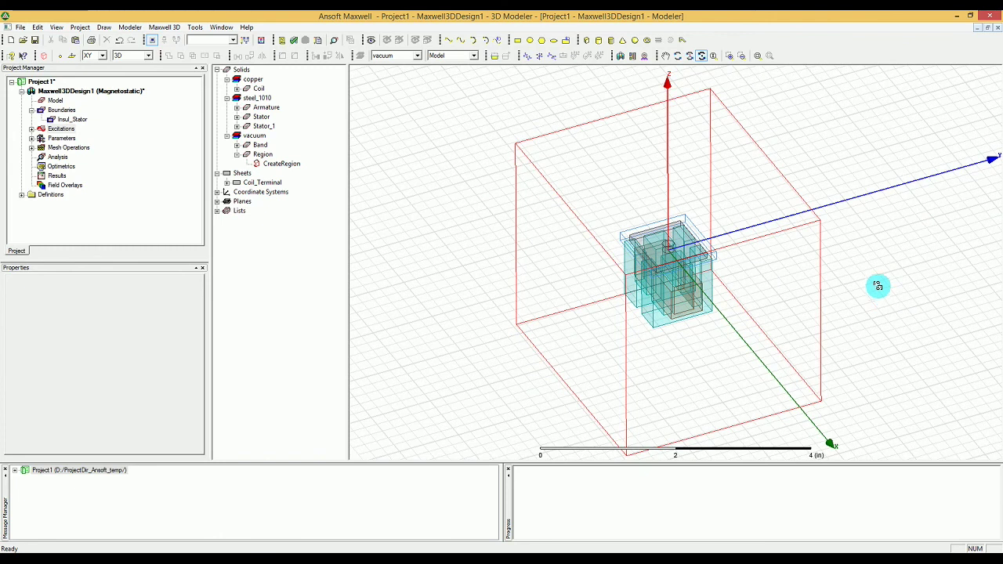
Add a solution setup to the analysis, review its convergence, expression cache, solver and defaults settings, and accept the default values
right_click(53, 159)
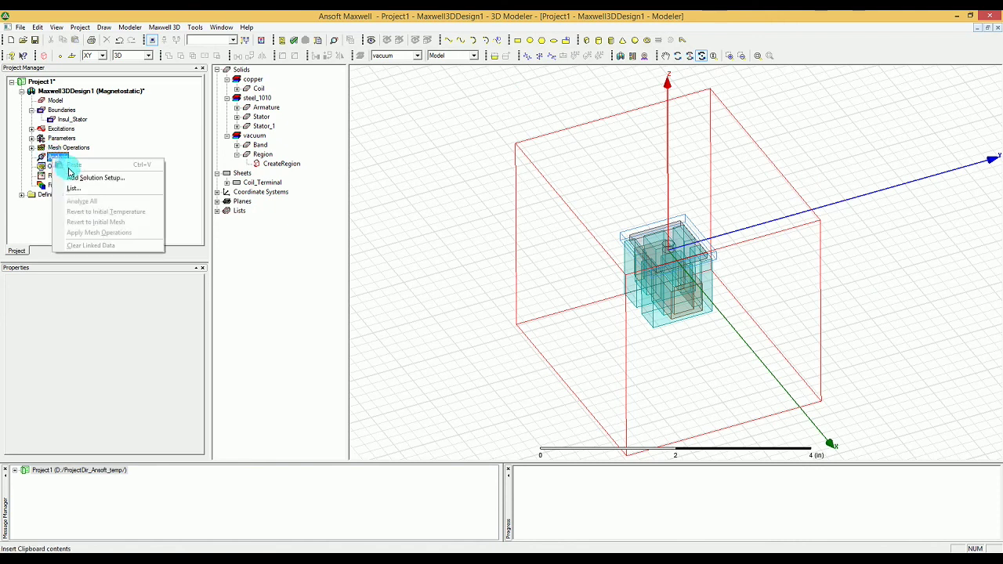
left_click(87, 178)
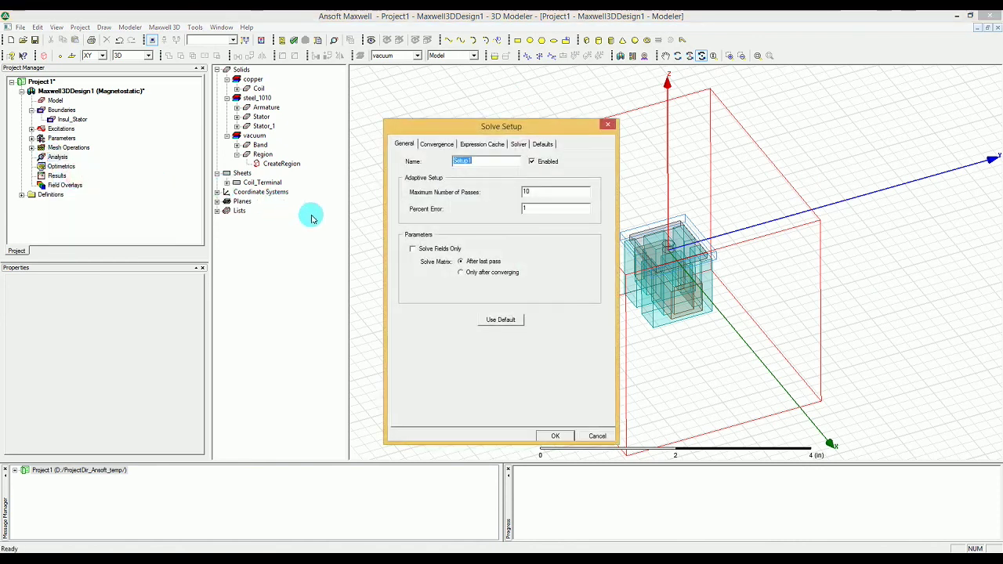
left_click(427, 144)
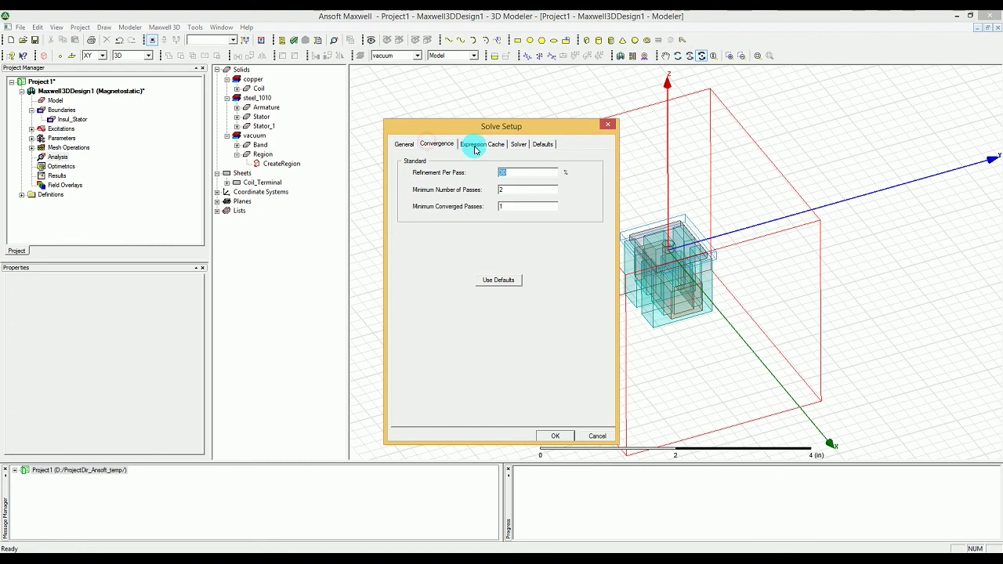
left_click(475, 145)
left_click(519, 144)
left_click(542, 145)
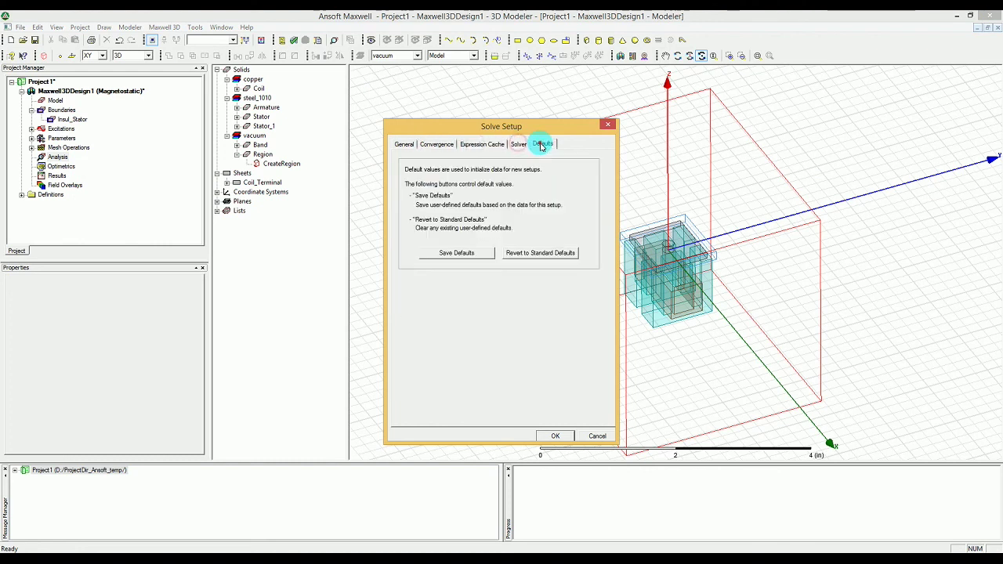
left_click(568, 436)
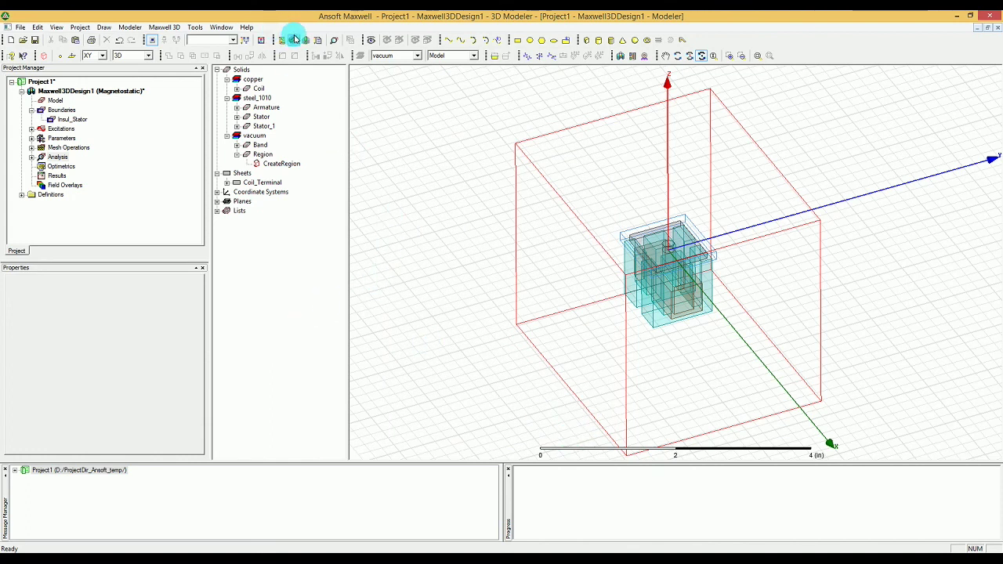
Run a validation check on the magnetostatic design and close its report
left_click(298, 40)
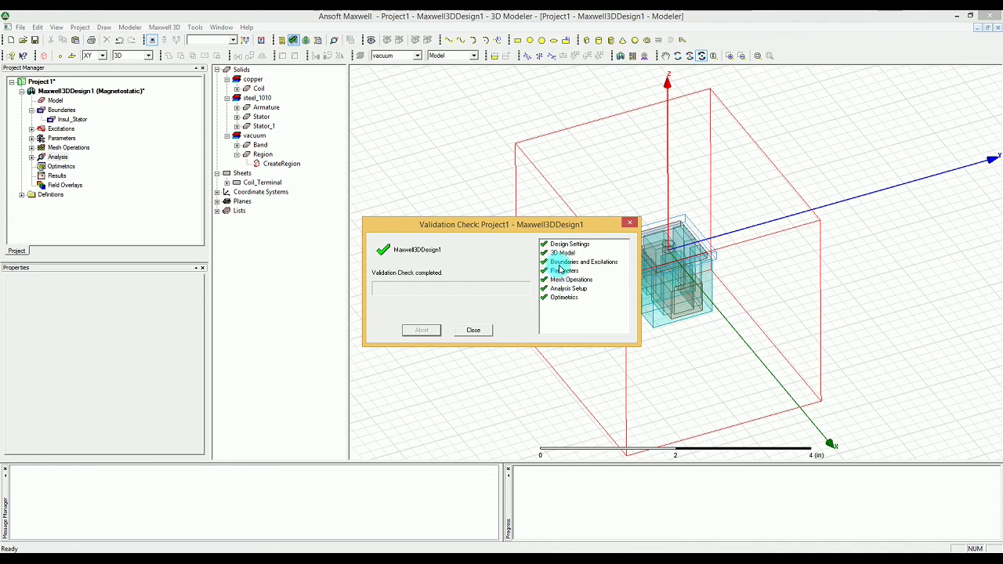
left_click(471, 331)
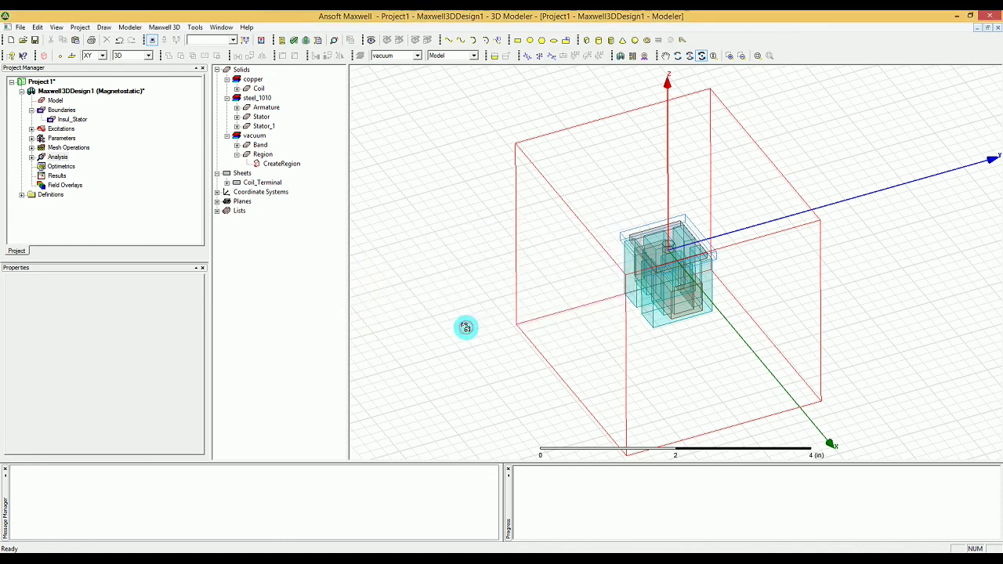